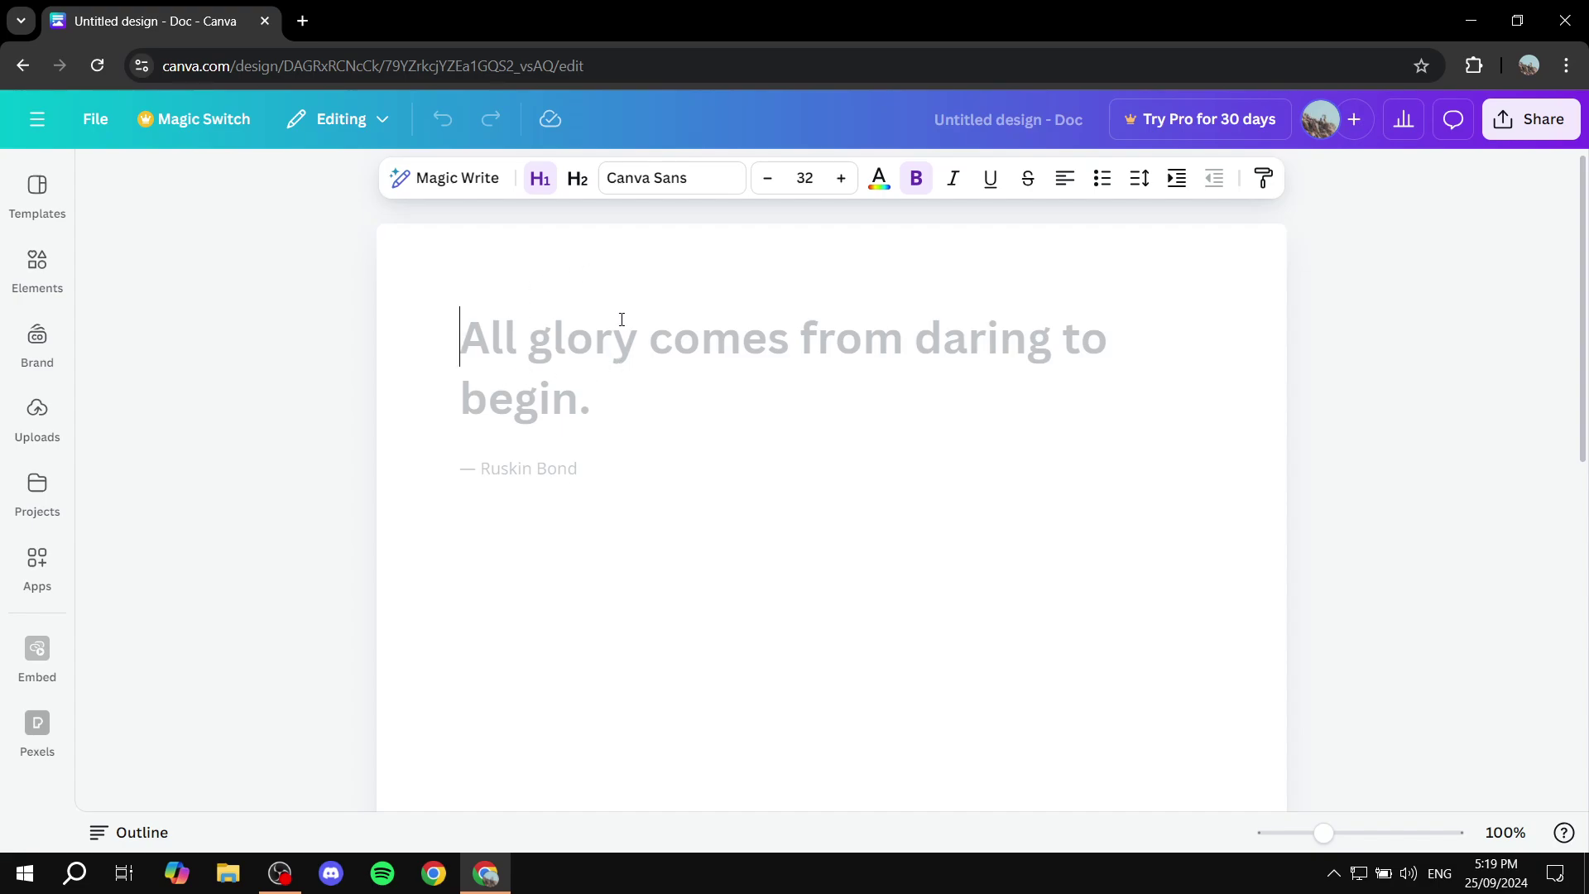
# Switch the Doc's first line to Heading 2 (size 18) and delete the temporary 'And' text
pyautogui.write('And')
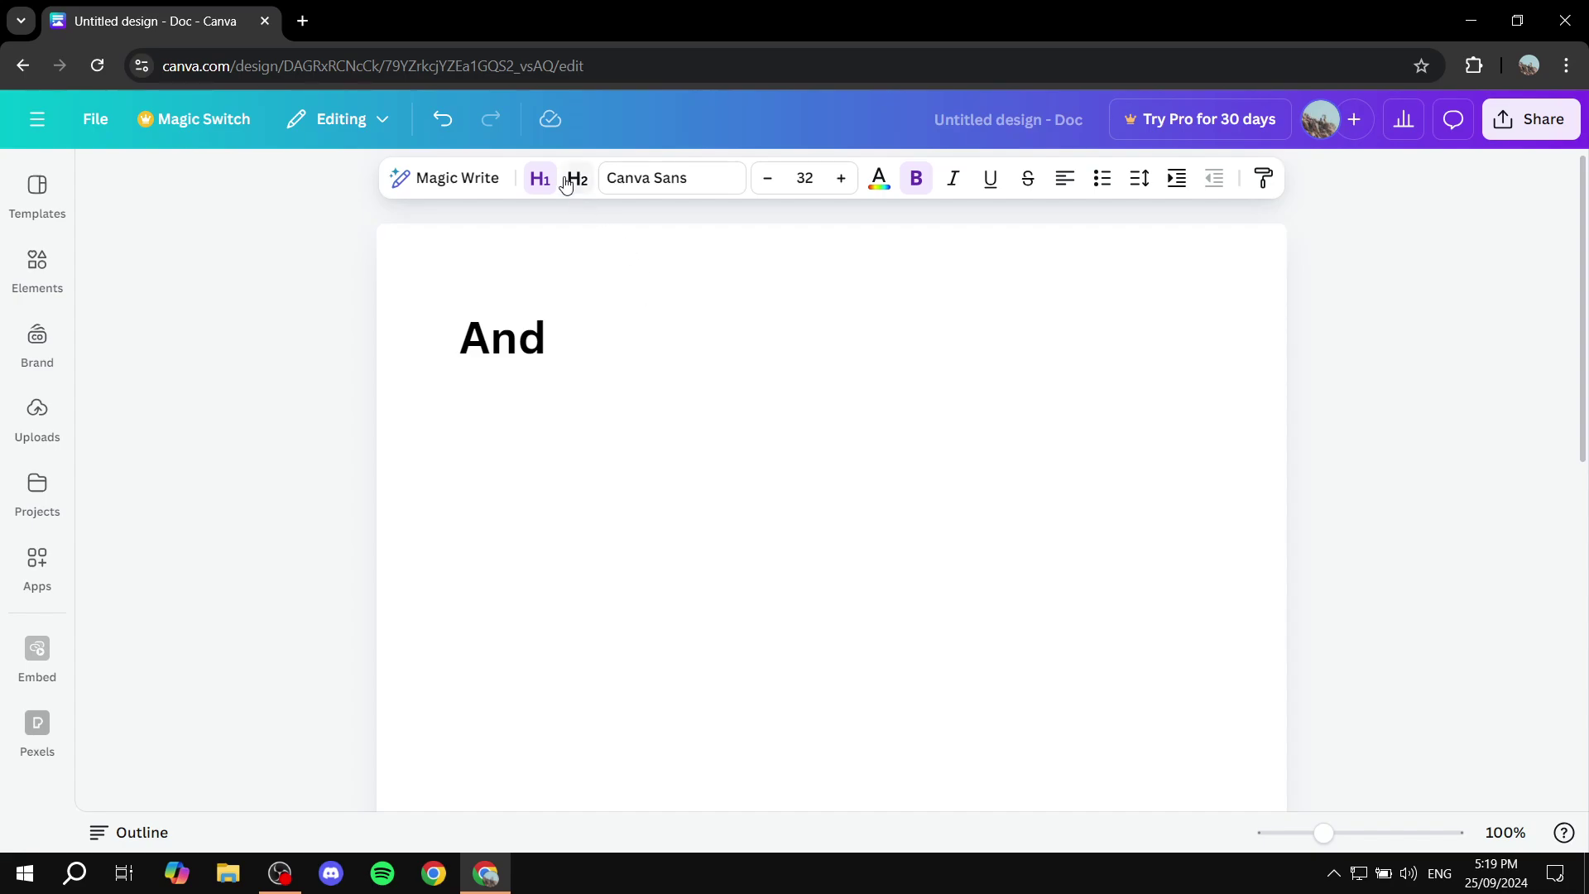
pyautogui.click(577, 181)
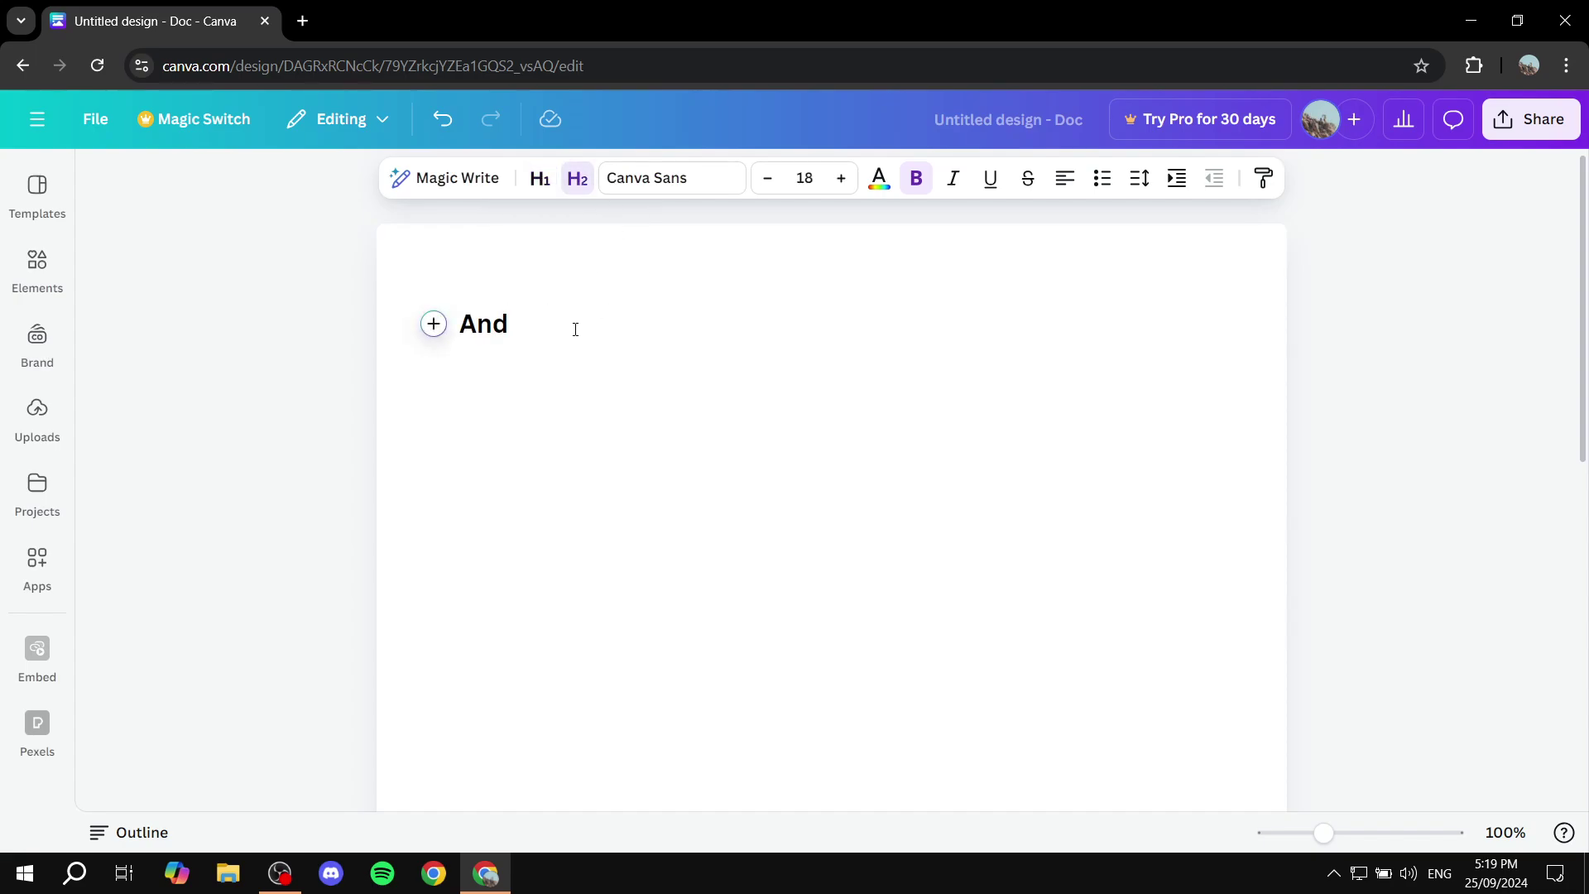
pyautogui.moveTo(574, 326); pyautogui.dragTo(331, 342)
pyautogui.press('BackSpace')
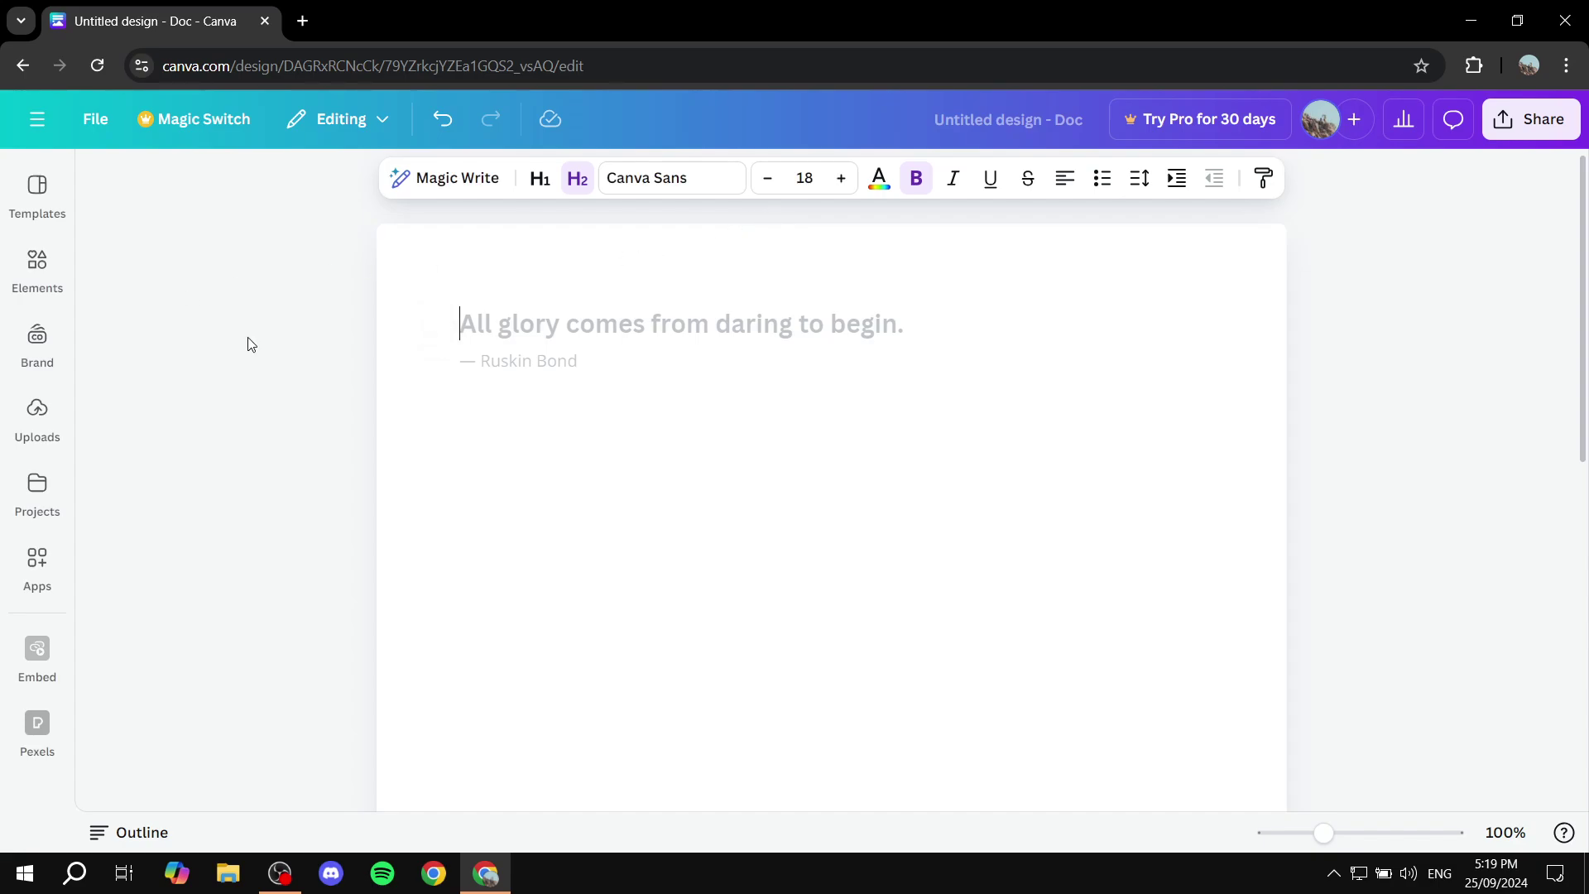
# Insert the brown-banner cover letter template from Templates and scroll through the letter
pyautogui.click(39, 191)
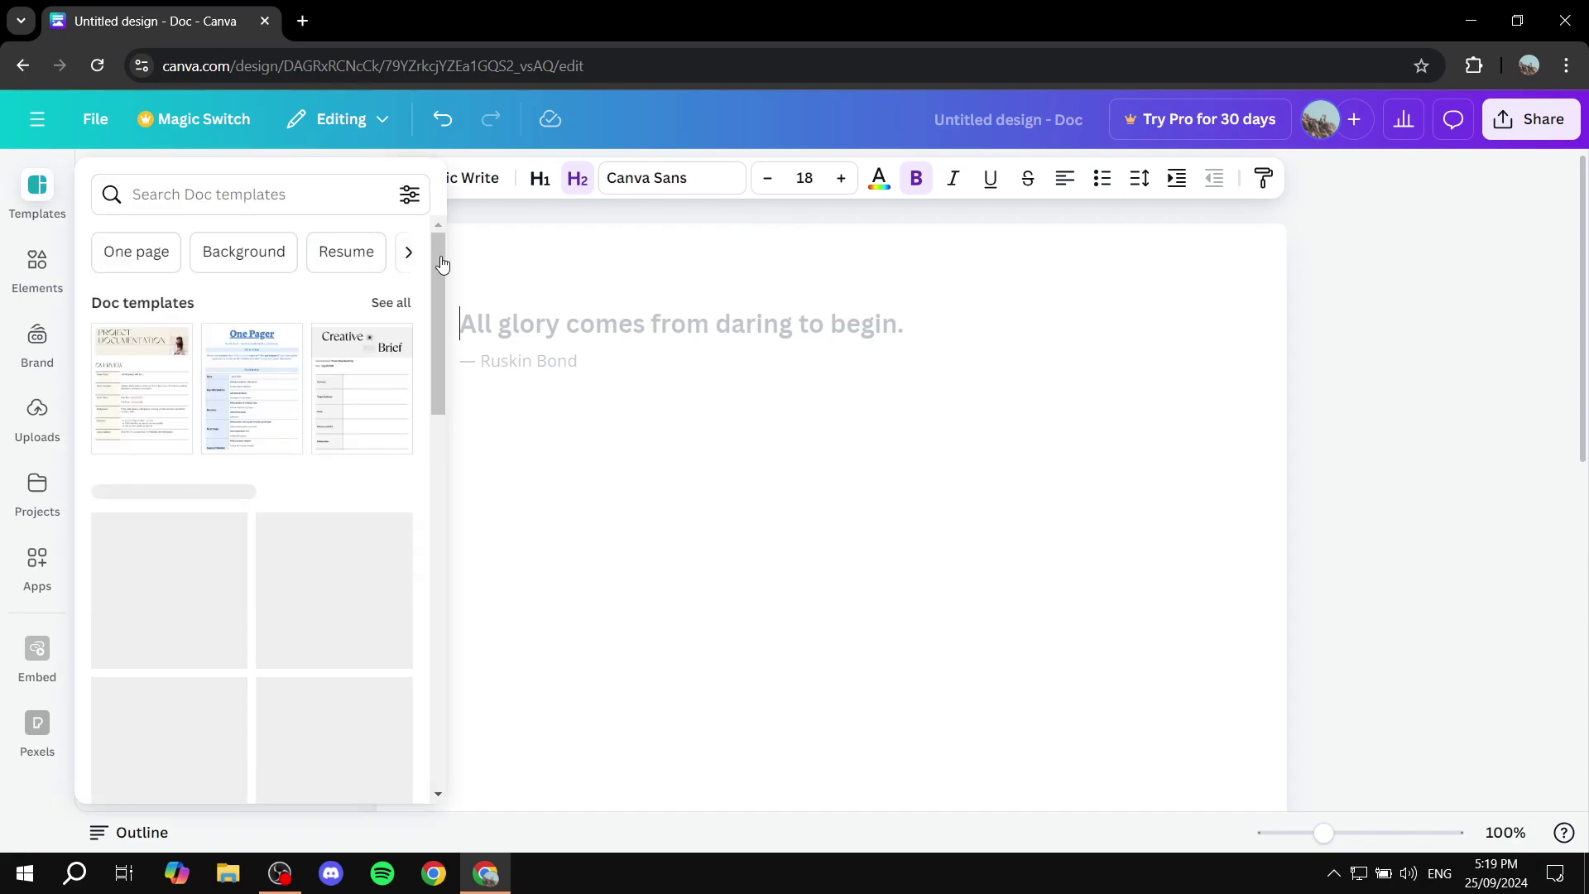
pyautogui.click(625, 266)
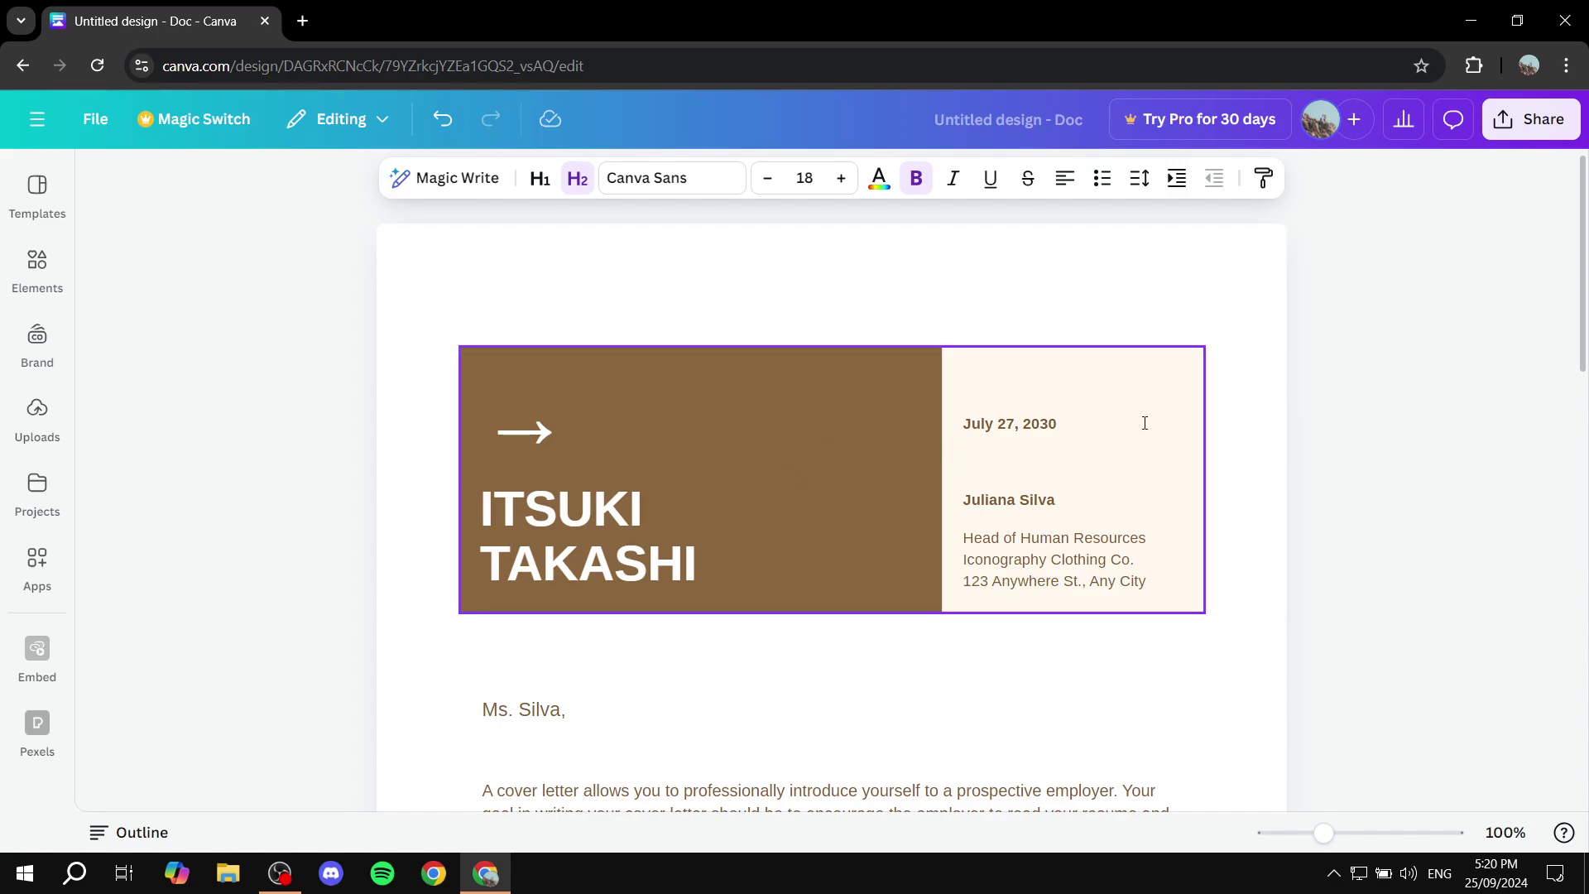
pyautogui.scroll(-3, 1174, 456)
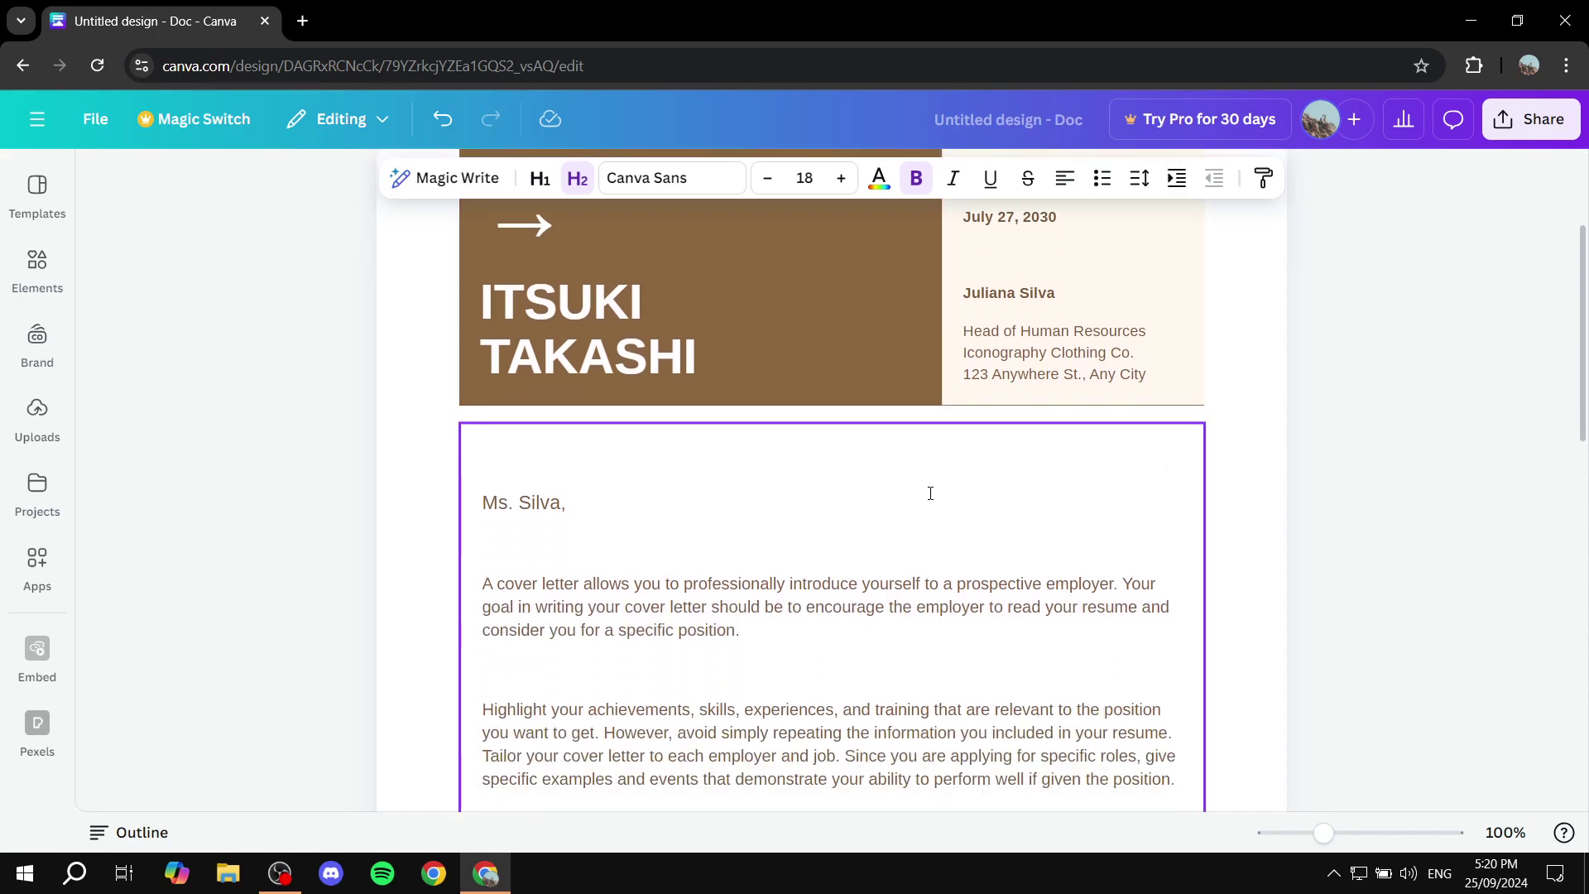
pyautogui.scroll(-10, 430, 397)
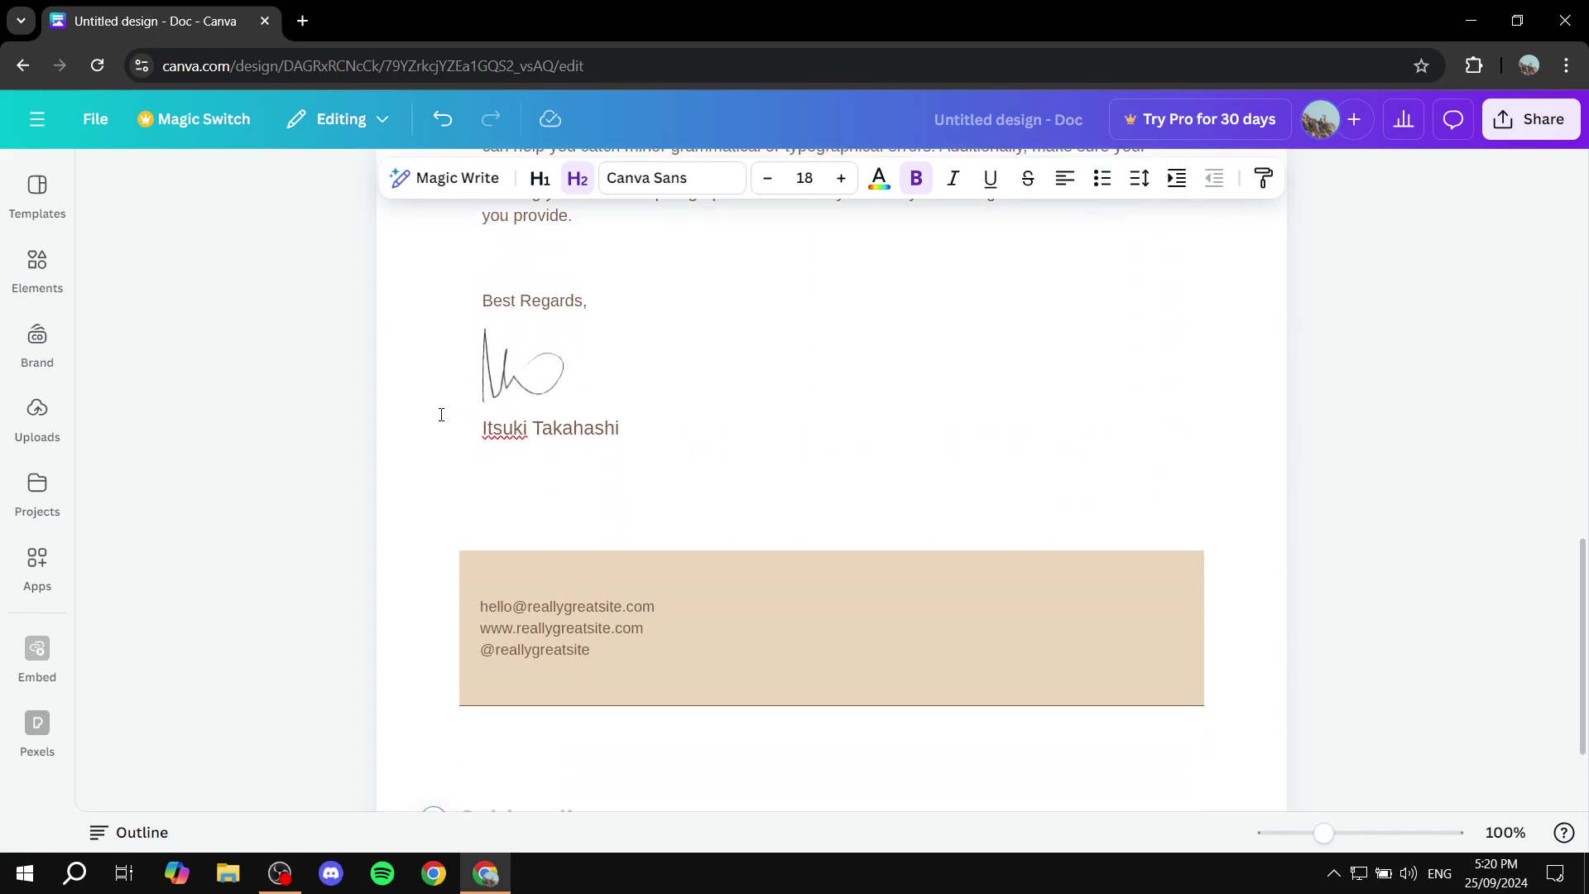
pyautogui.scroll(-2, 869, 617)
pyautogui.scroll(15, 841, 596)
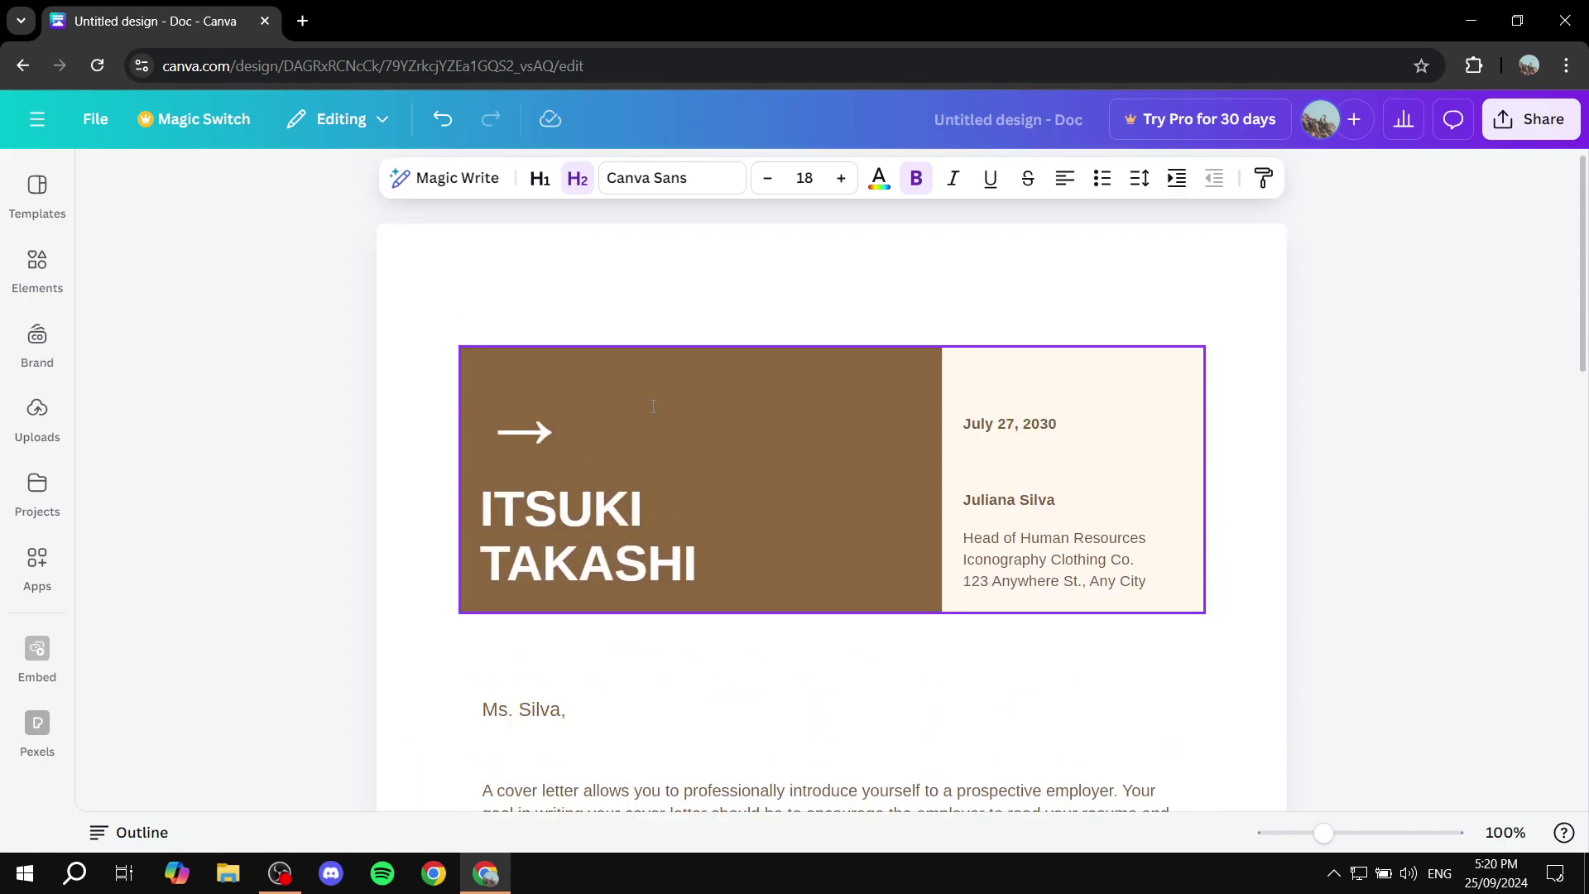
pyautogui.scroll(-15, 662, 505)
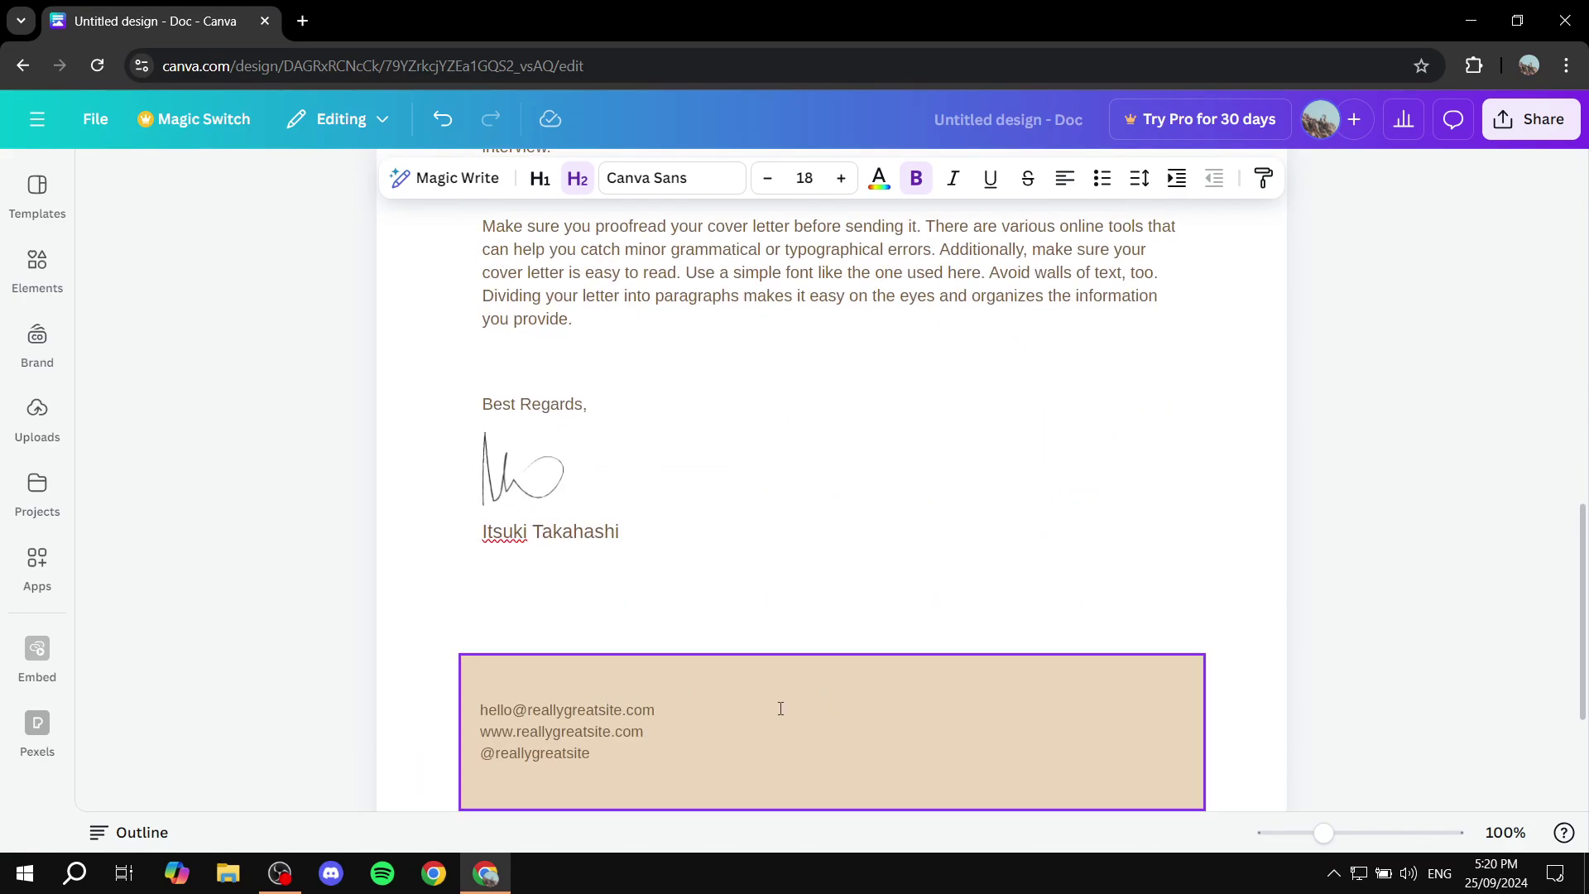
pyautogui.scroll(15, 747, 677)
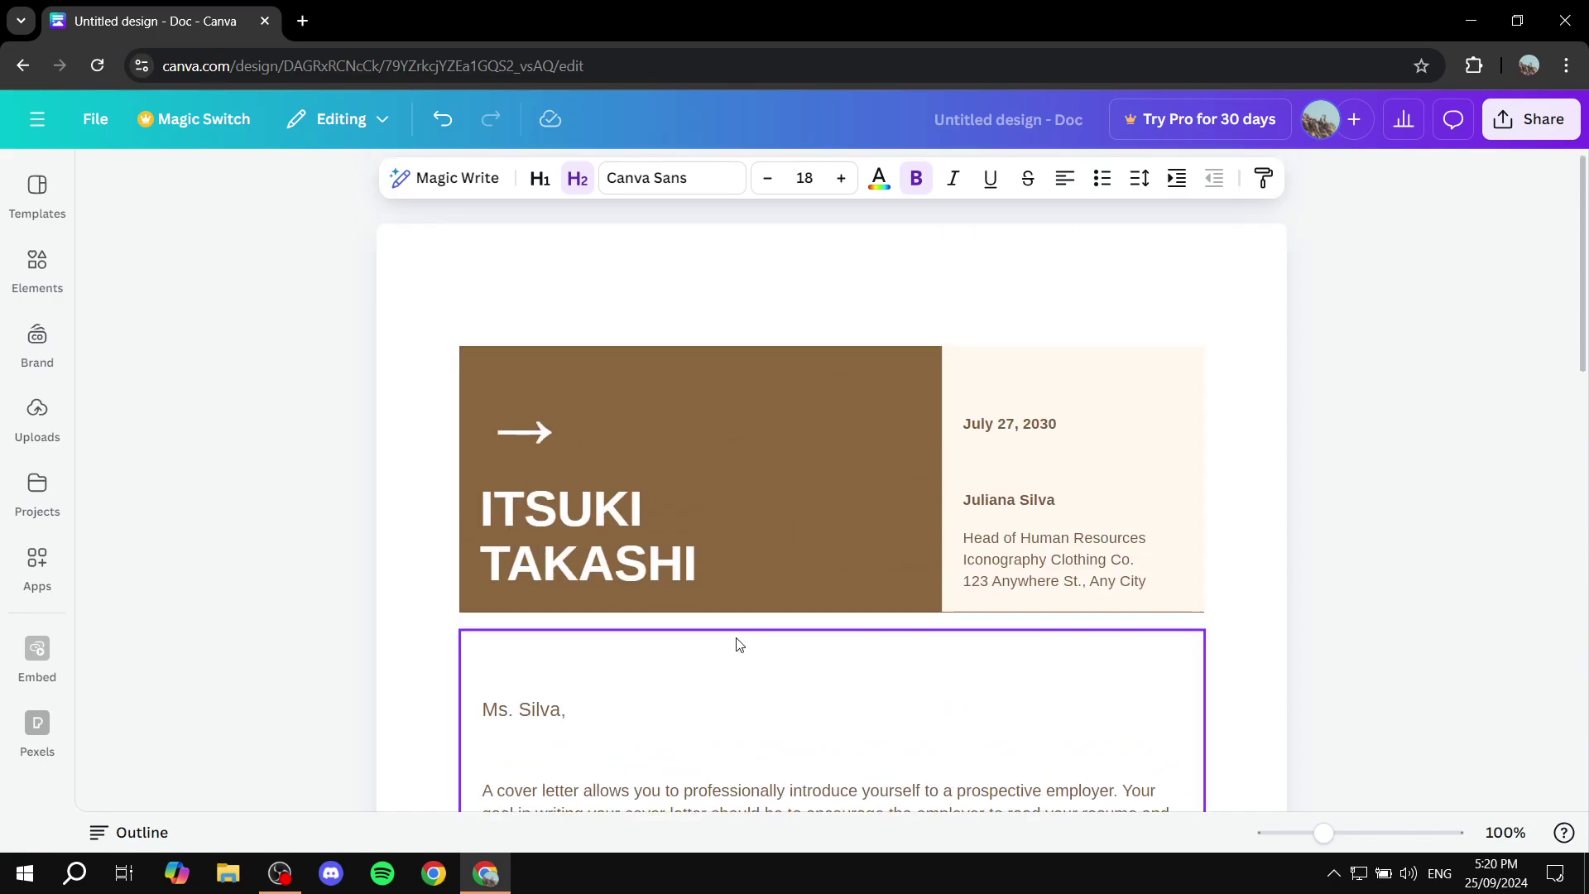
# Clear the recipient's address lines, then remove the brown name-banner header table with Delete table
pyautogui.click(905, 489)
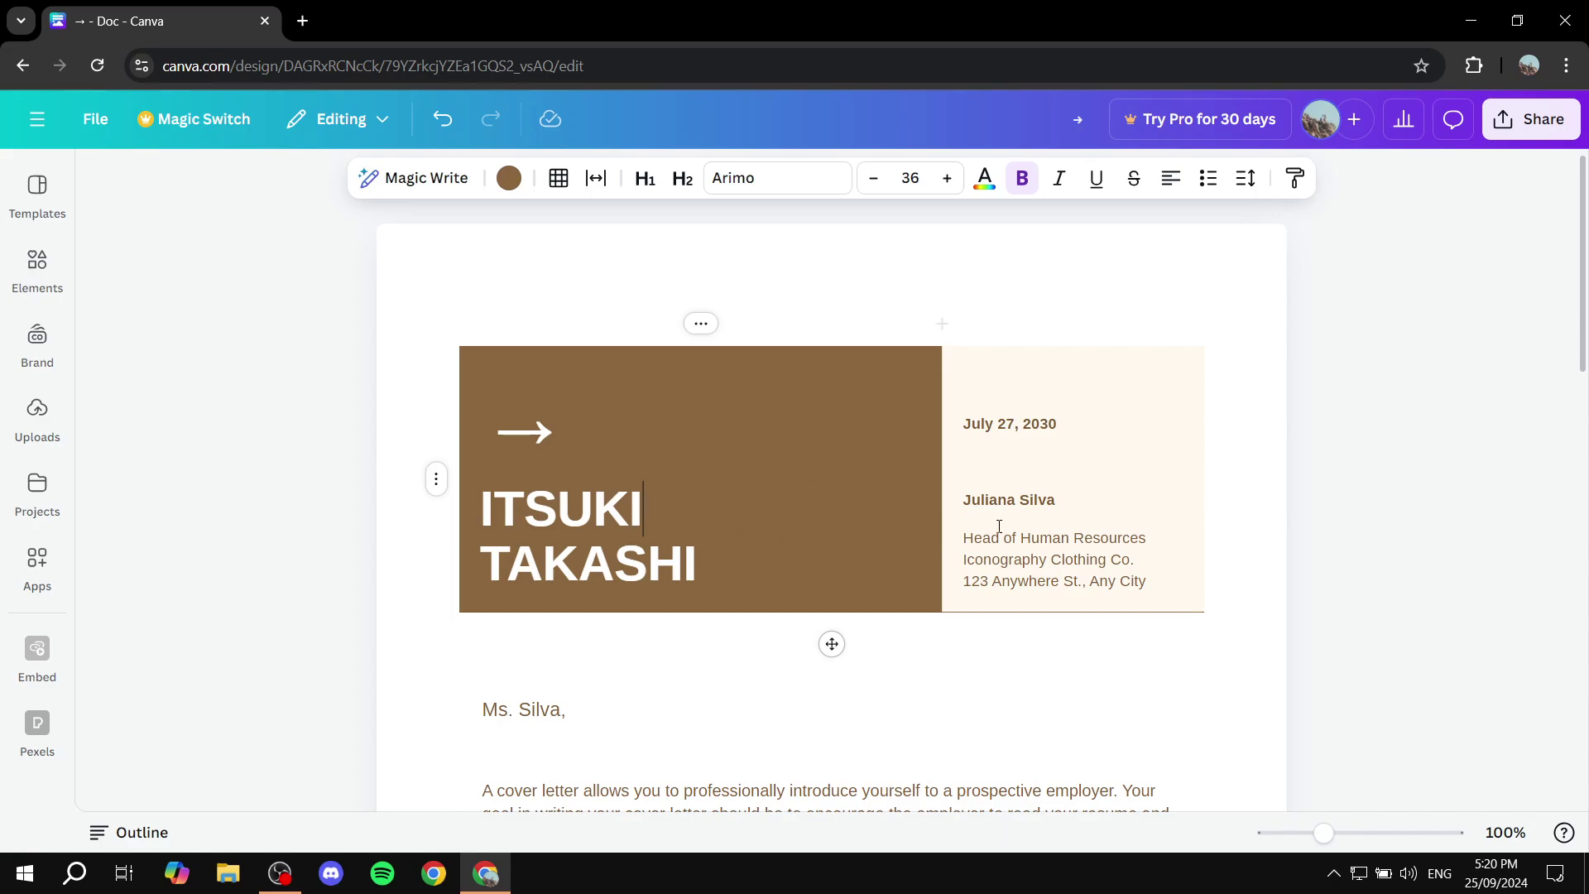
pyautogui.tripleClick(1147, 580)
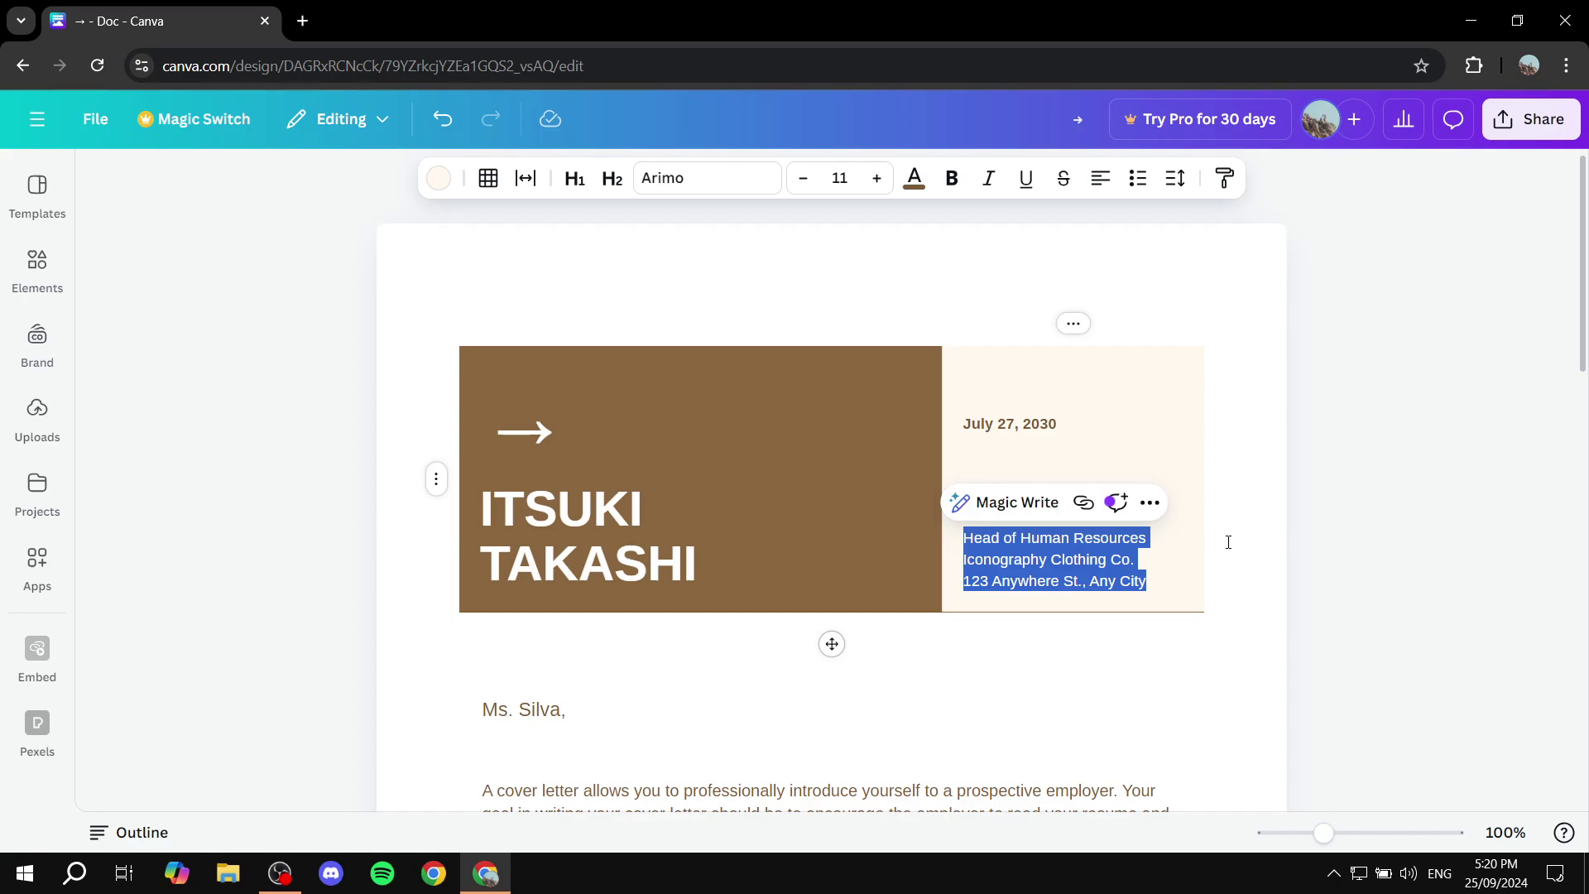
pyautogui.press('BackSpace')
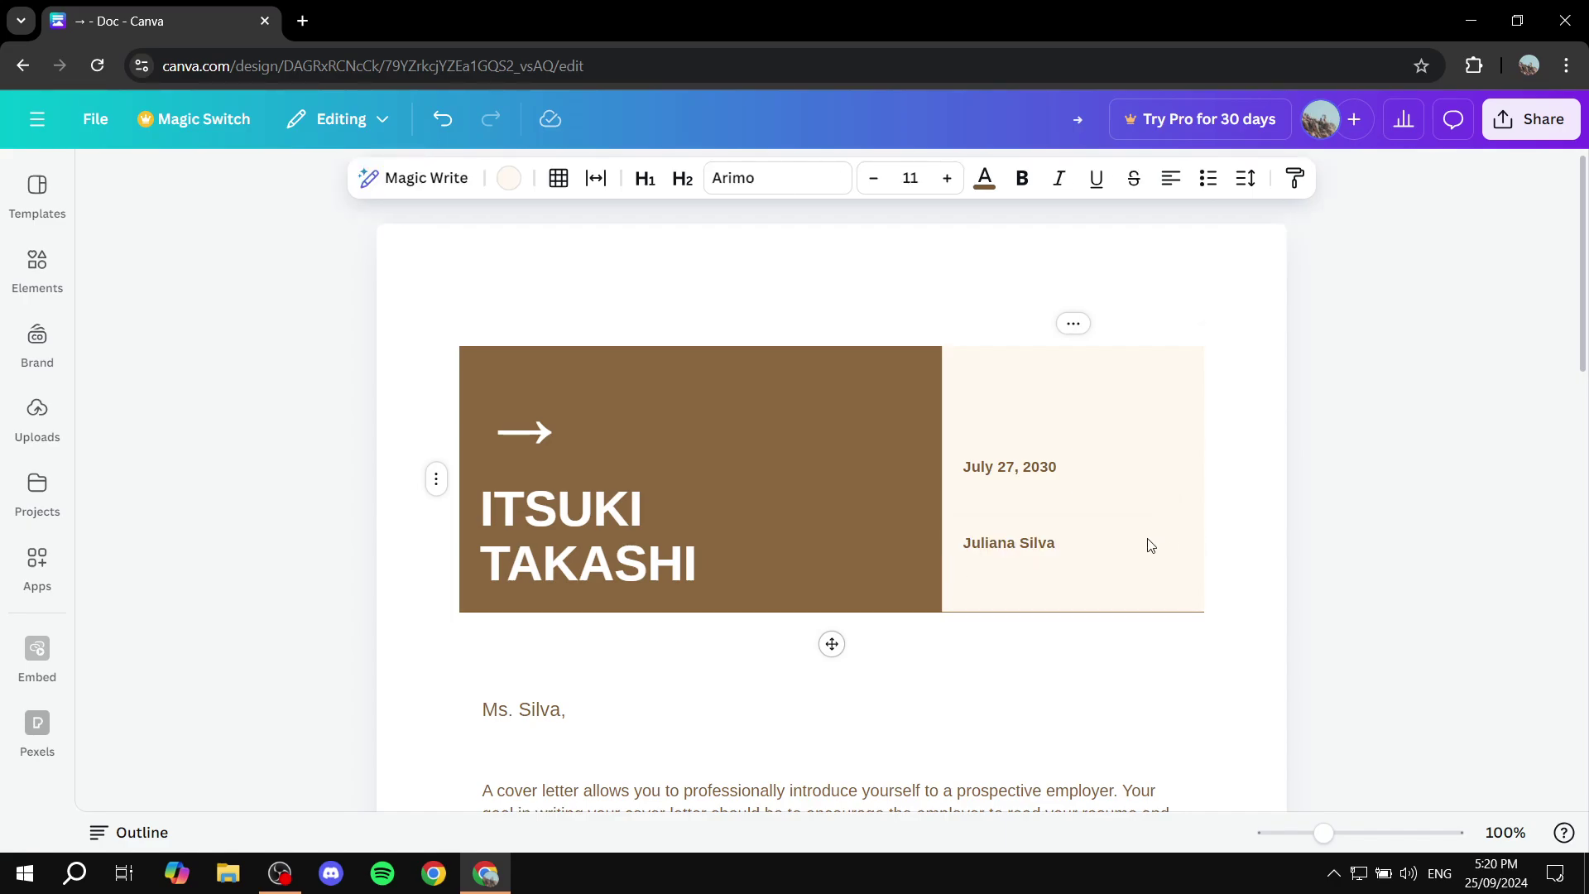
pyautogui.click(563, 418)
pyautogui.moveTo(1249, 579); pyautogui.dragTo(1106, 500)
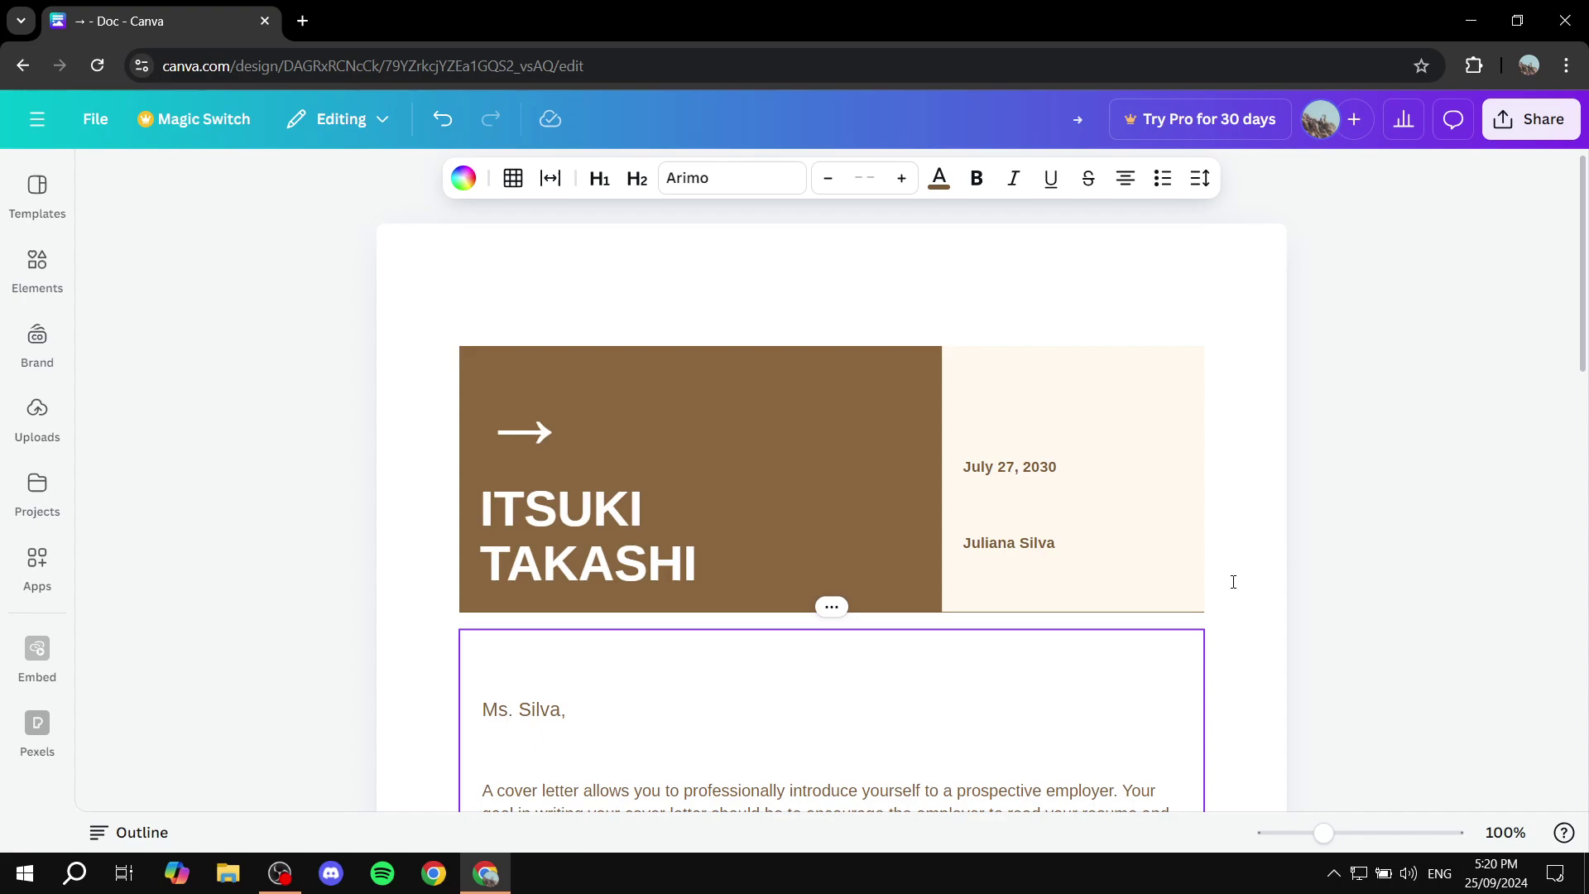
pyautogui.click(1175, 579)
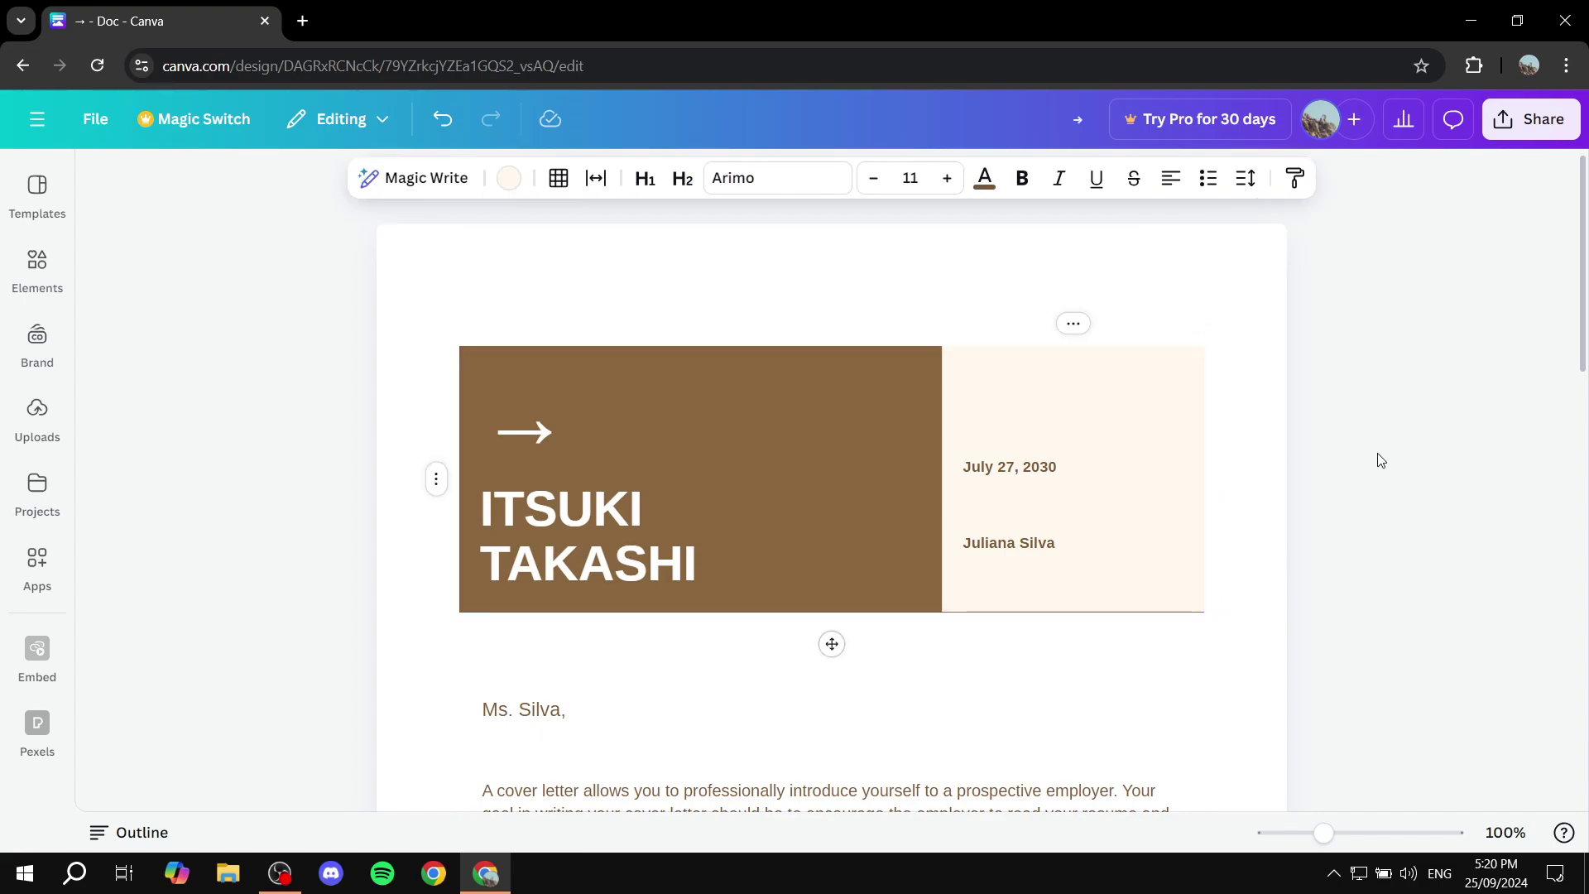
pyautogui.press('BackSpace')
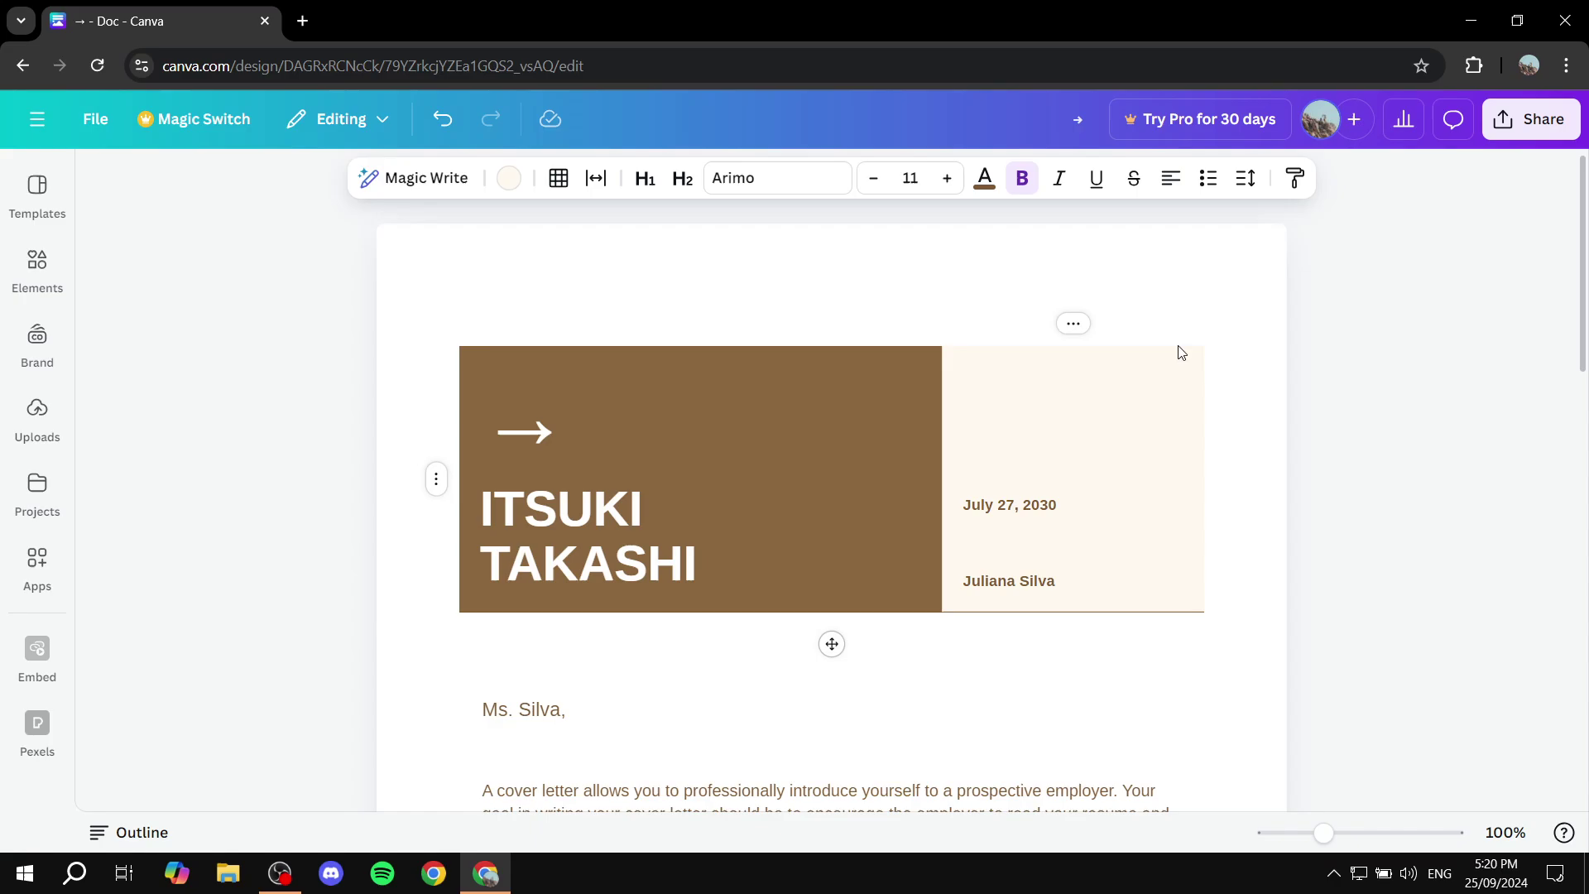
pyautogui.click(1074, 323)
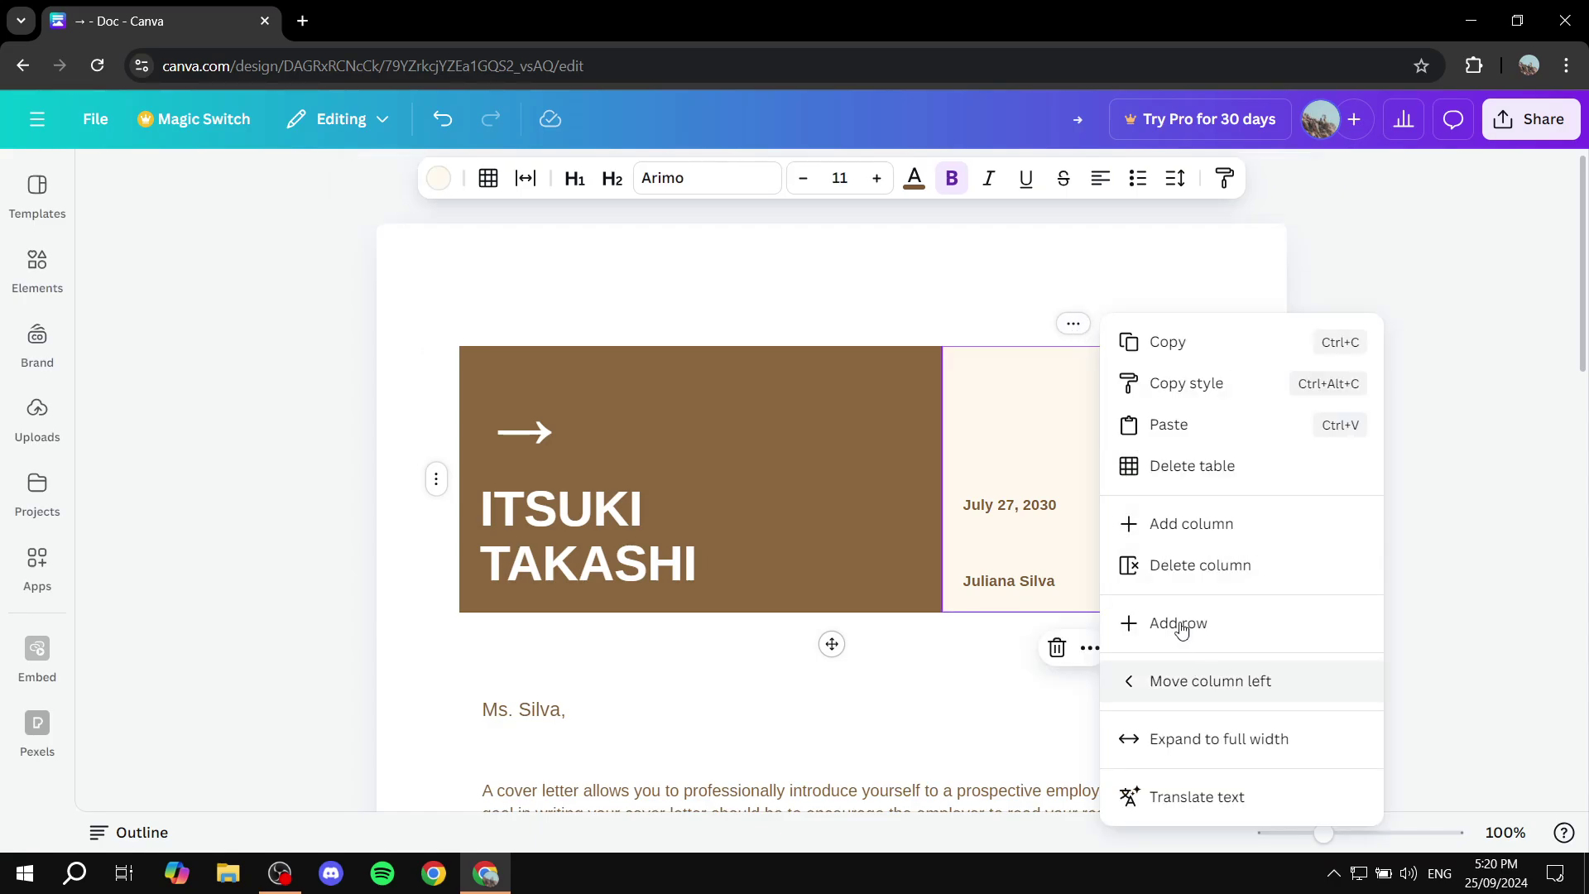
pyautogui.click(1196, 466)
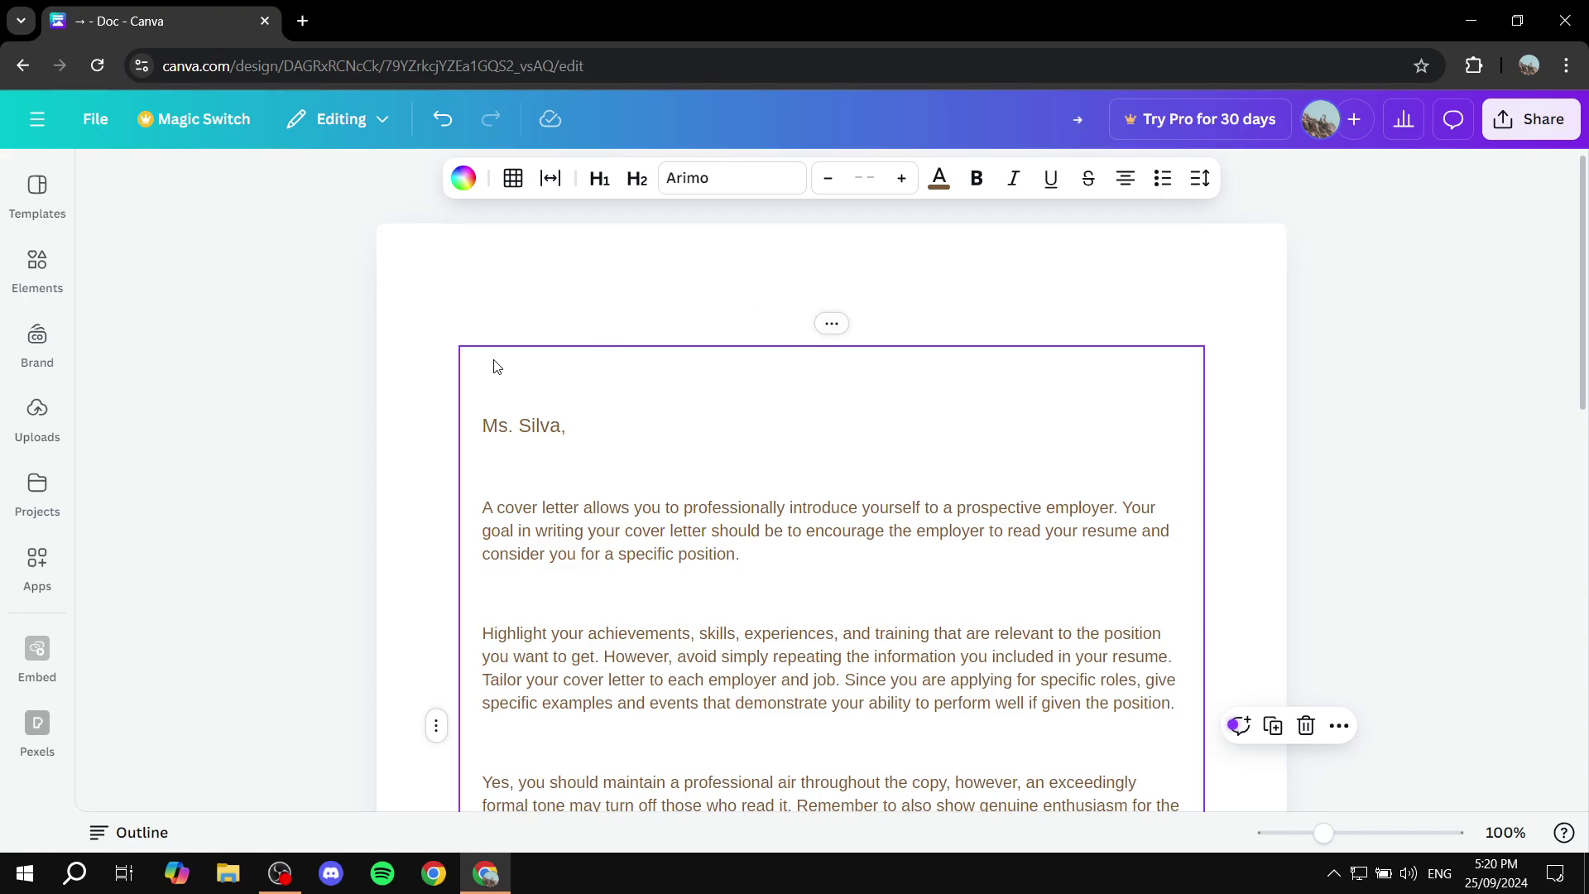
# On the empty line above the letter body, open the + Quick actions menu
pyautogui.click(699, 315)
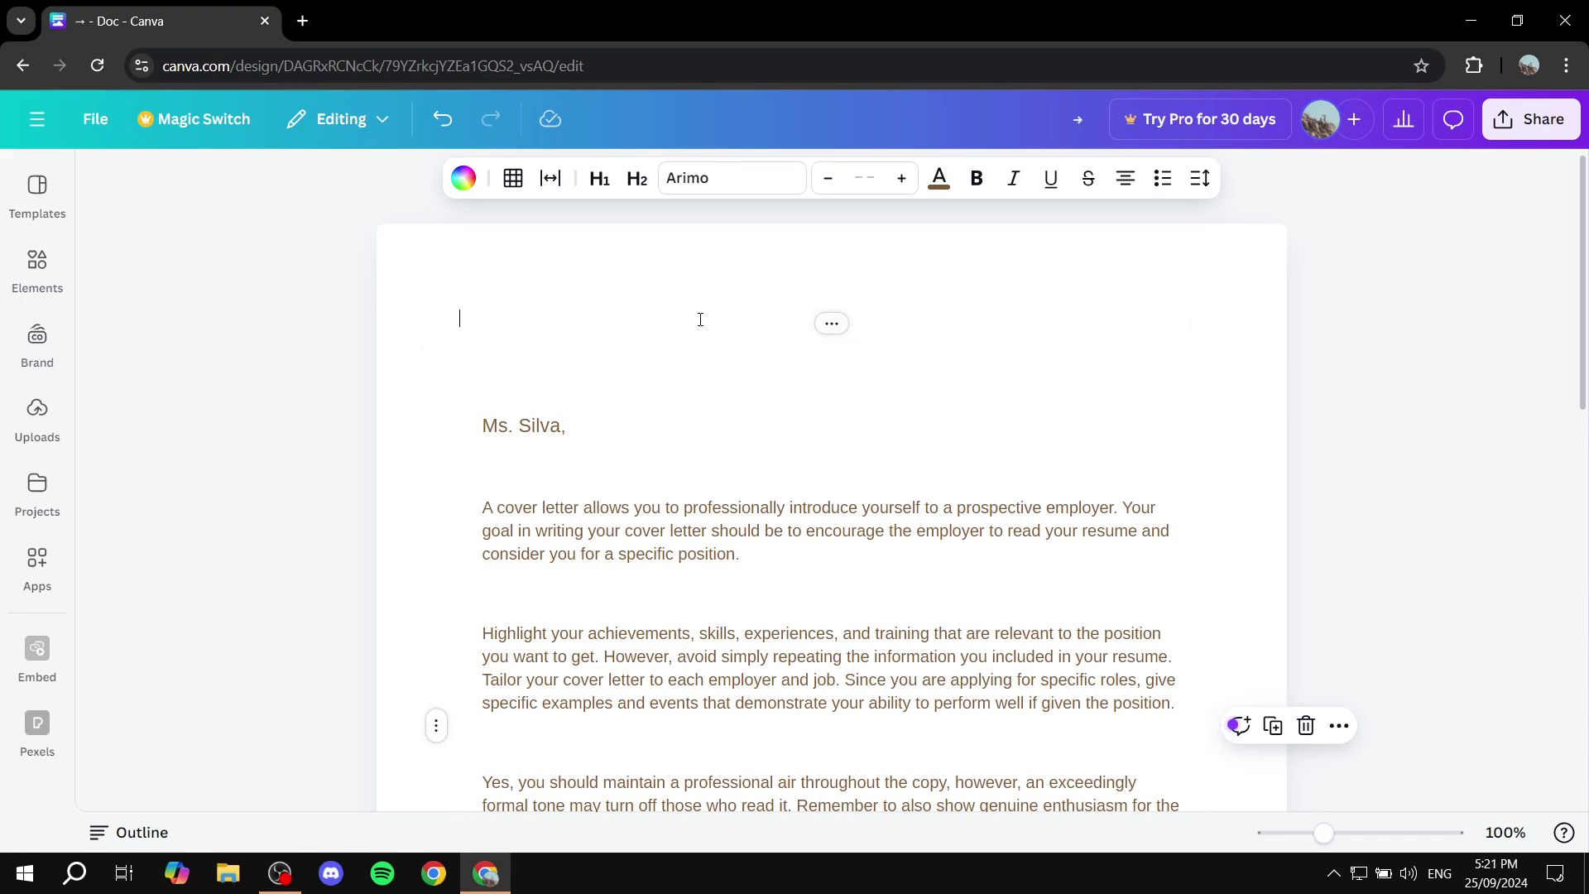
pyautogui.scroll(-1, 1196, 348)
pyautogui.scroll(-2, 1192, 347)
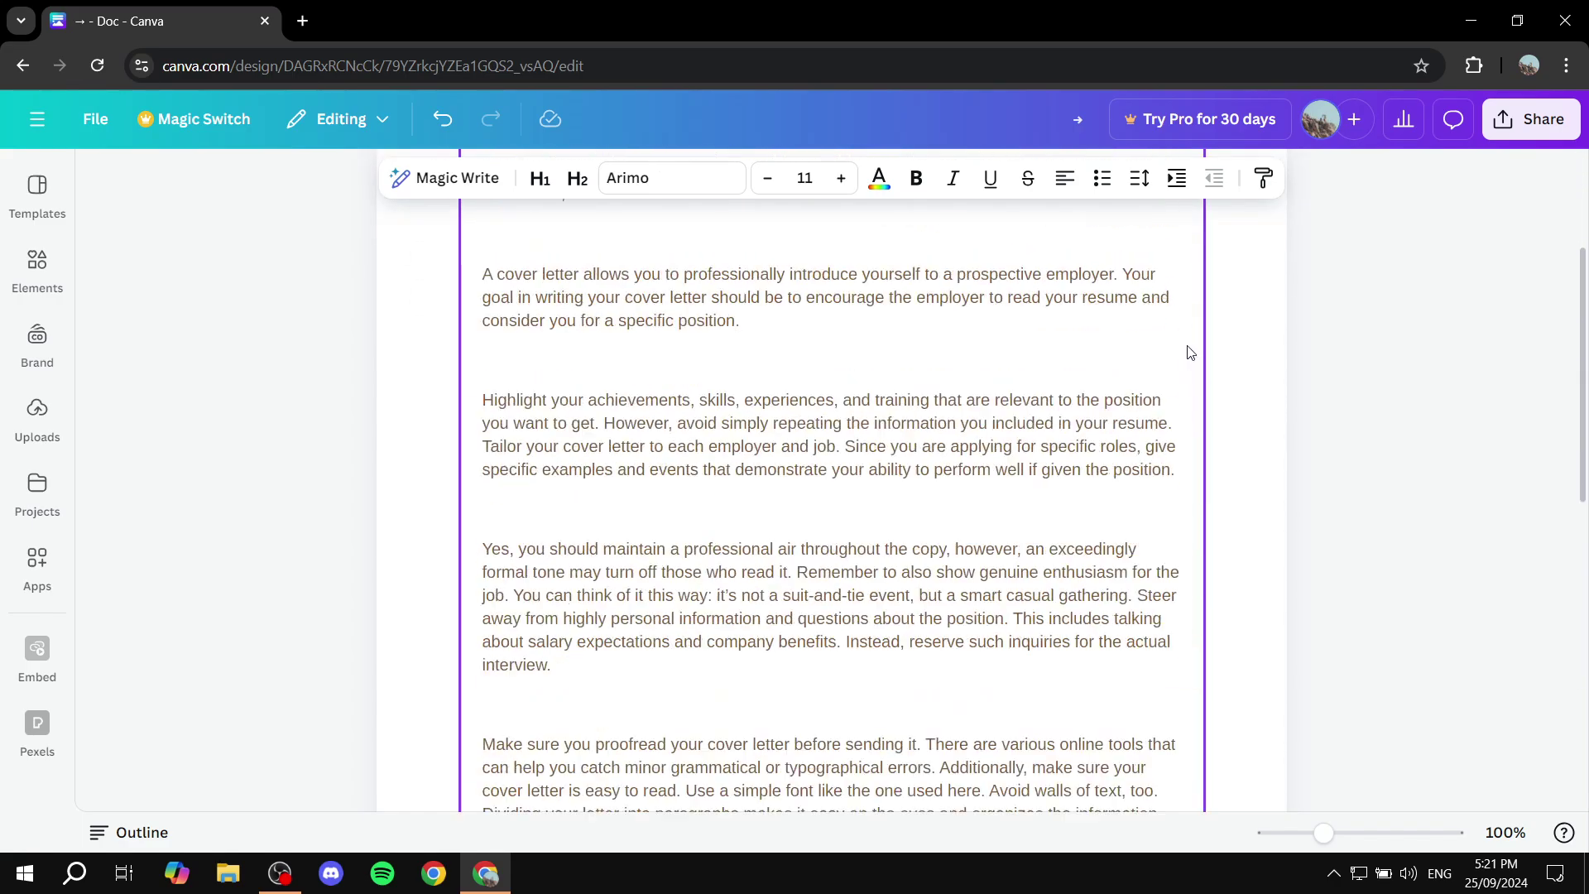
pyautogui.scroll(3, 1189, 347)
pyautogui.scroll(-6, 411, 464)
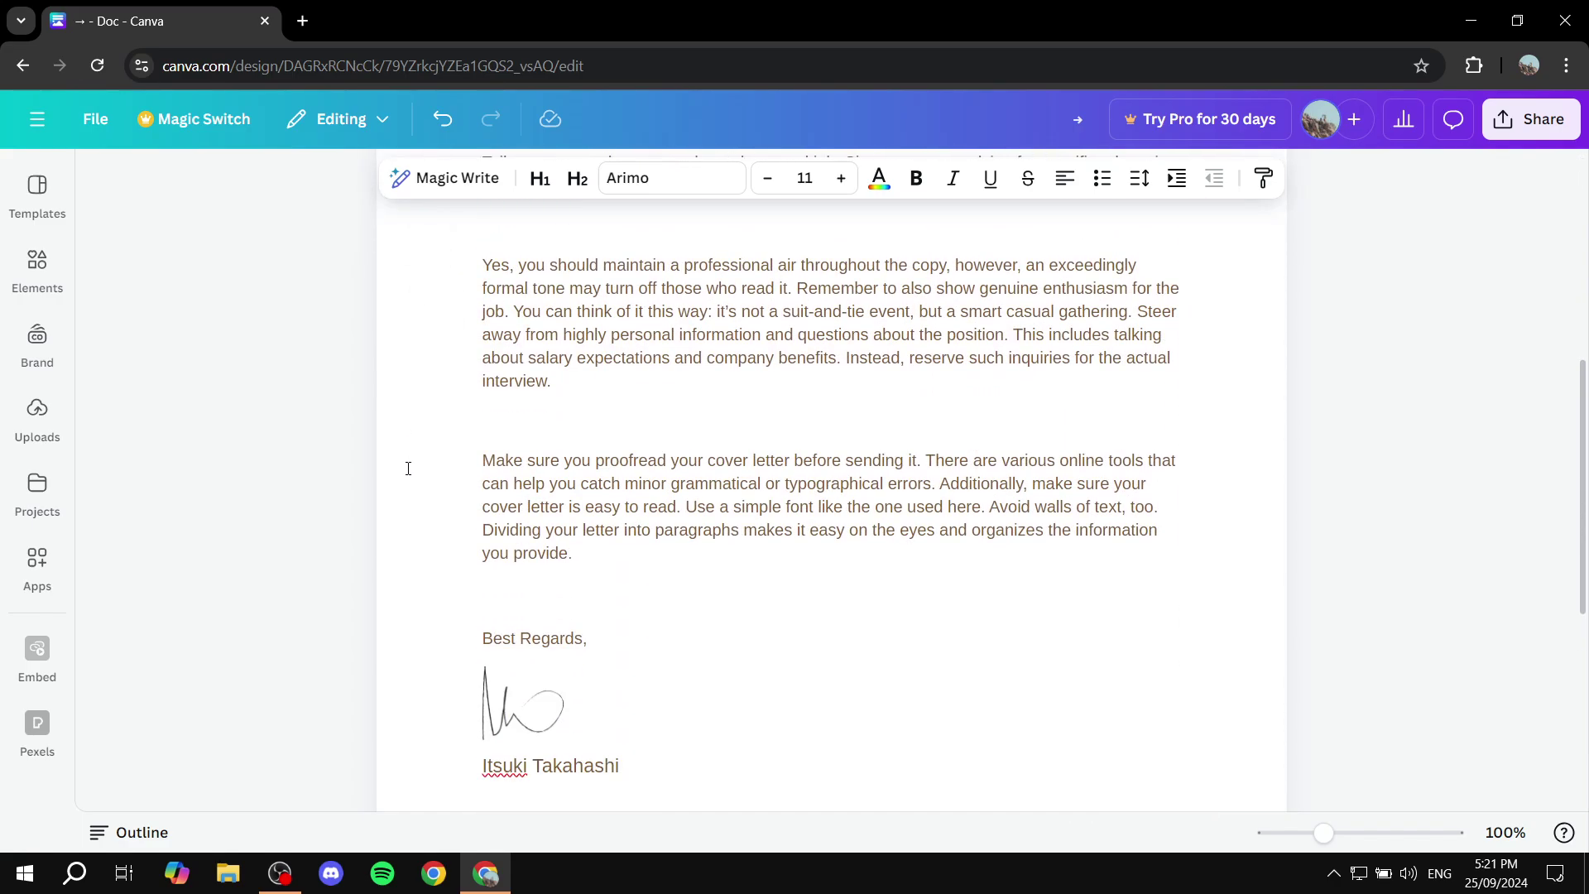
pyautogui.scroll(7, 454, 405)
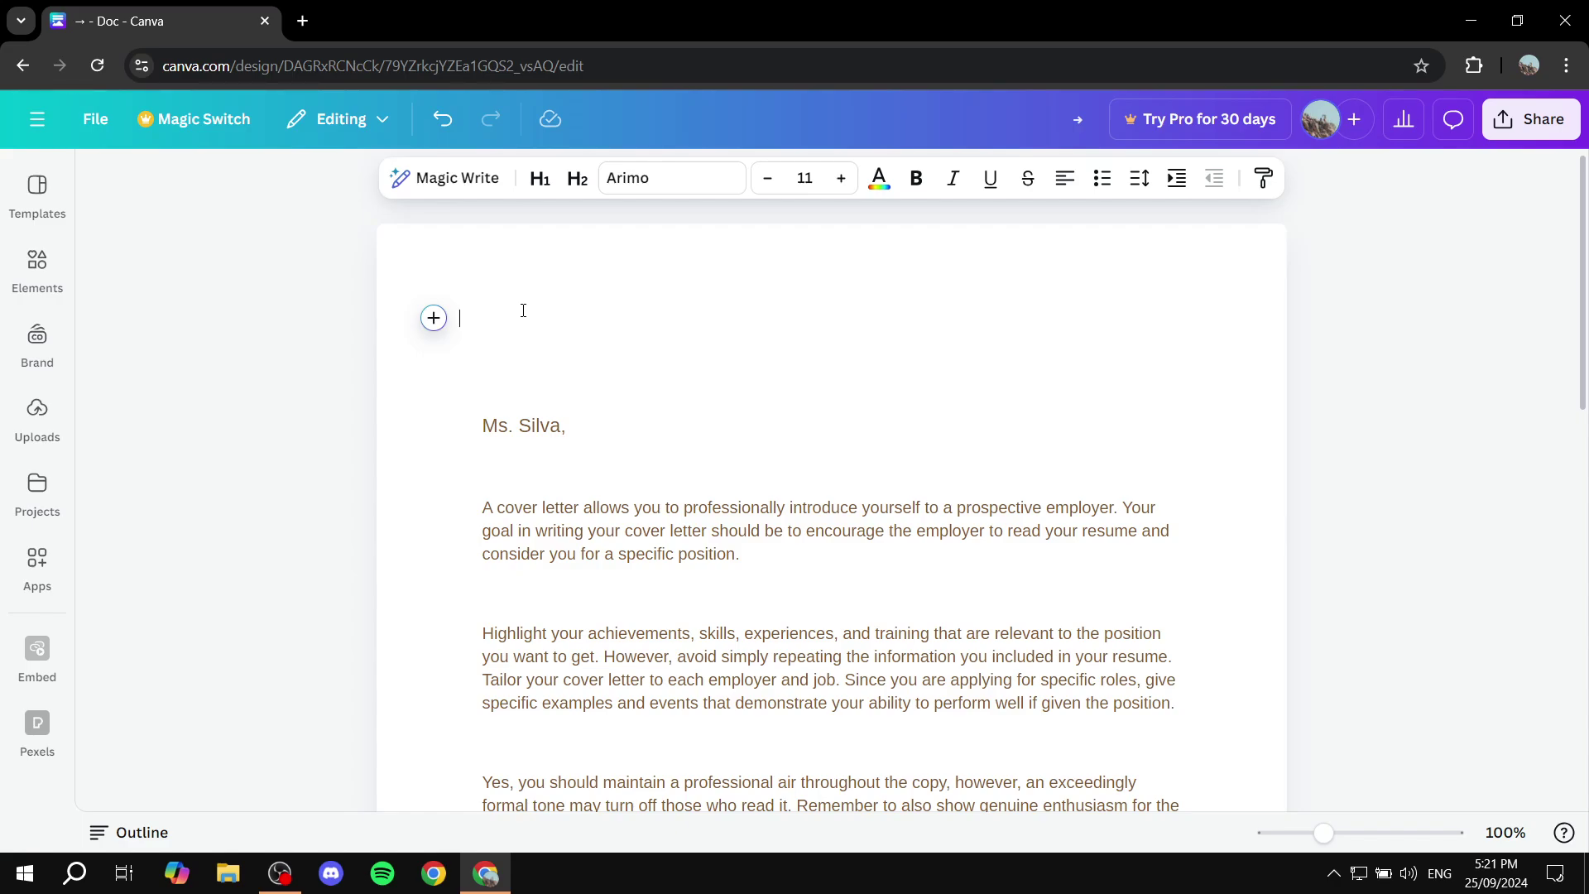
pyautogui.write('WIUAHWT')
pyautogui.press('BackSpace')
pyautogui.press('BackSpace')
pyautogui.press('BackSpace')
pyautogui.press('BackSpace')
pyautogui.press('BackSpace')
pyautogui.press('BackSpace')
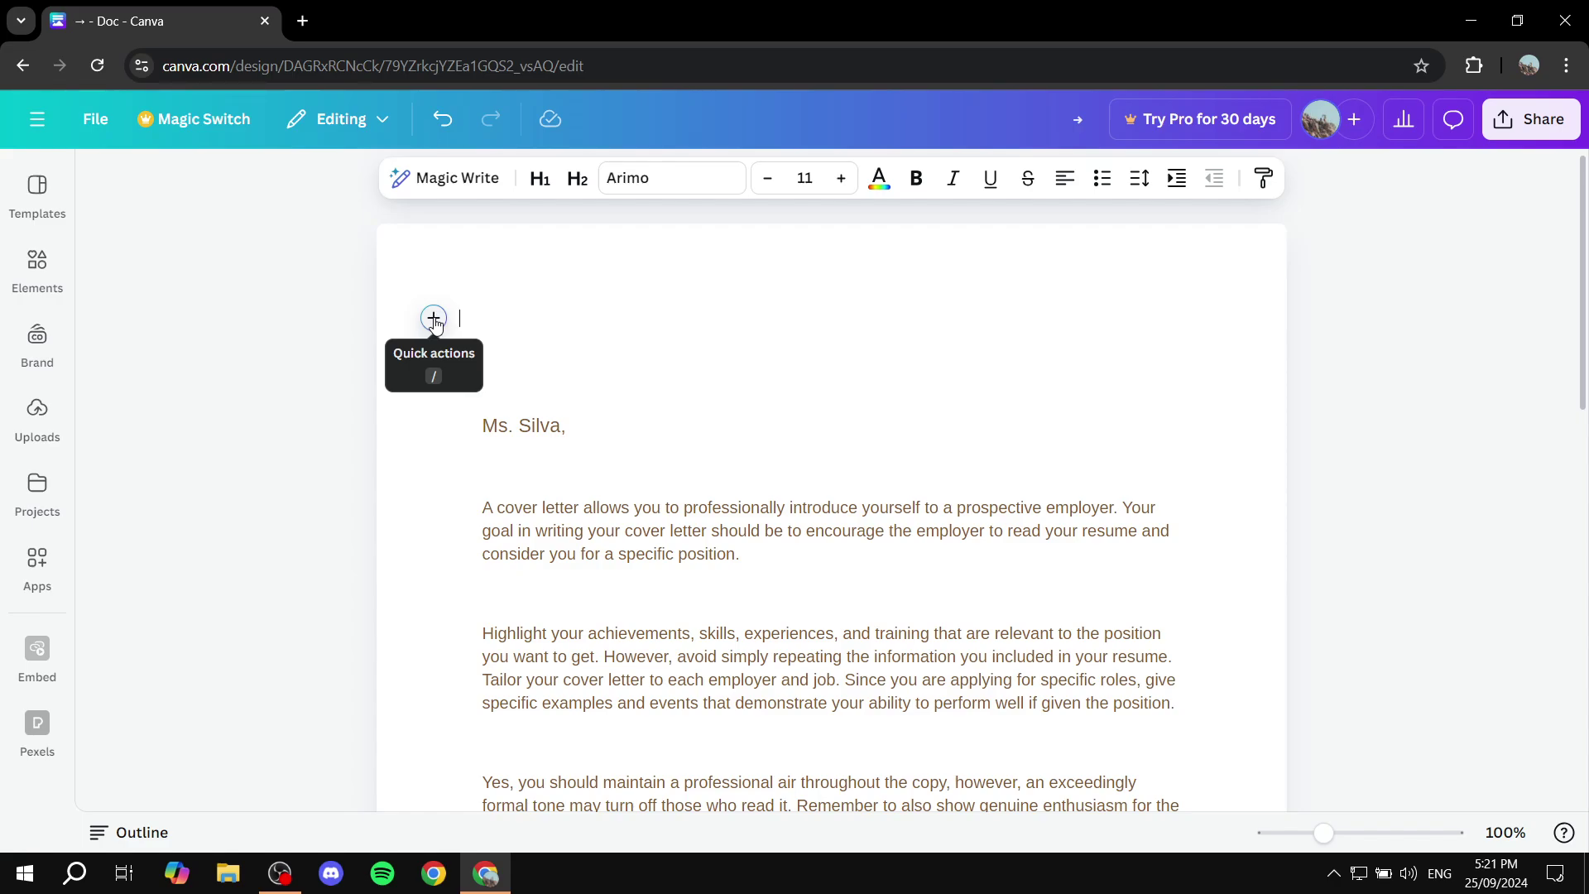
pyautogui.click(434, 319)
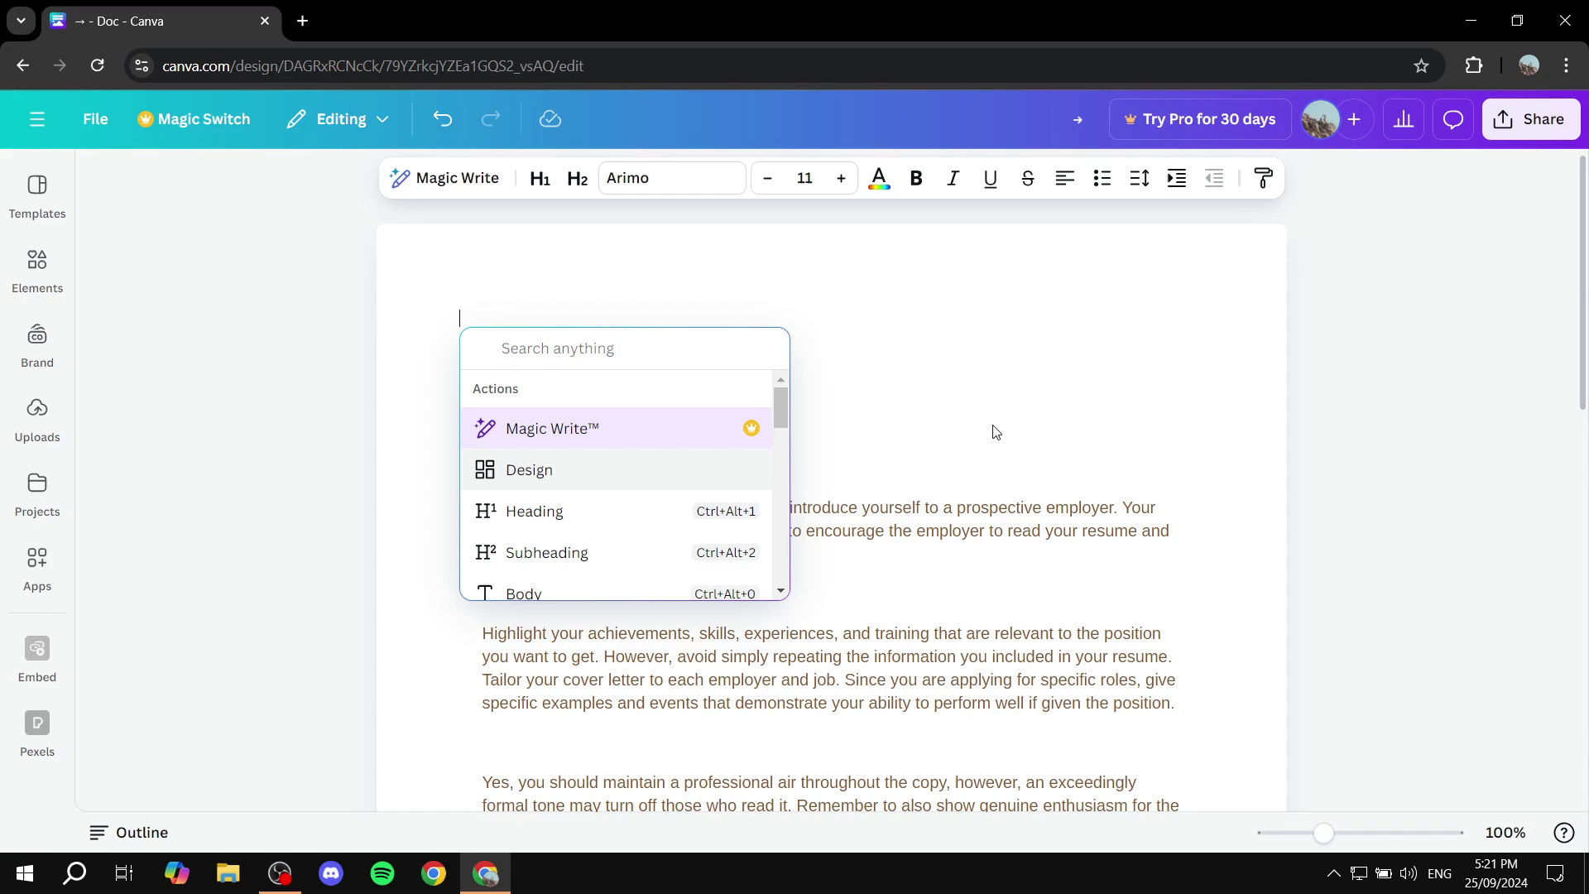
# Create a Design from the 'A very warm welcome' Blue Gradient Header Banner template
pyautogui.click(556, 480)
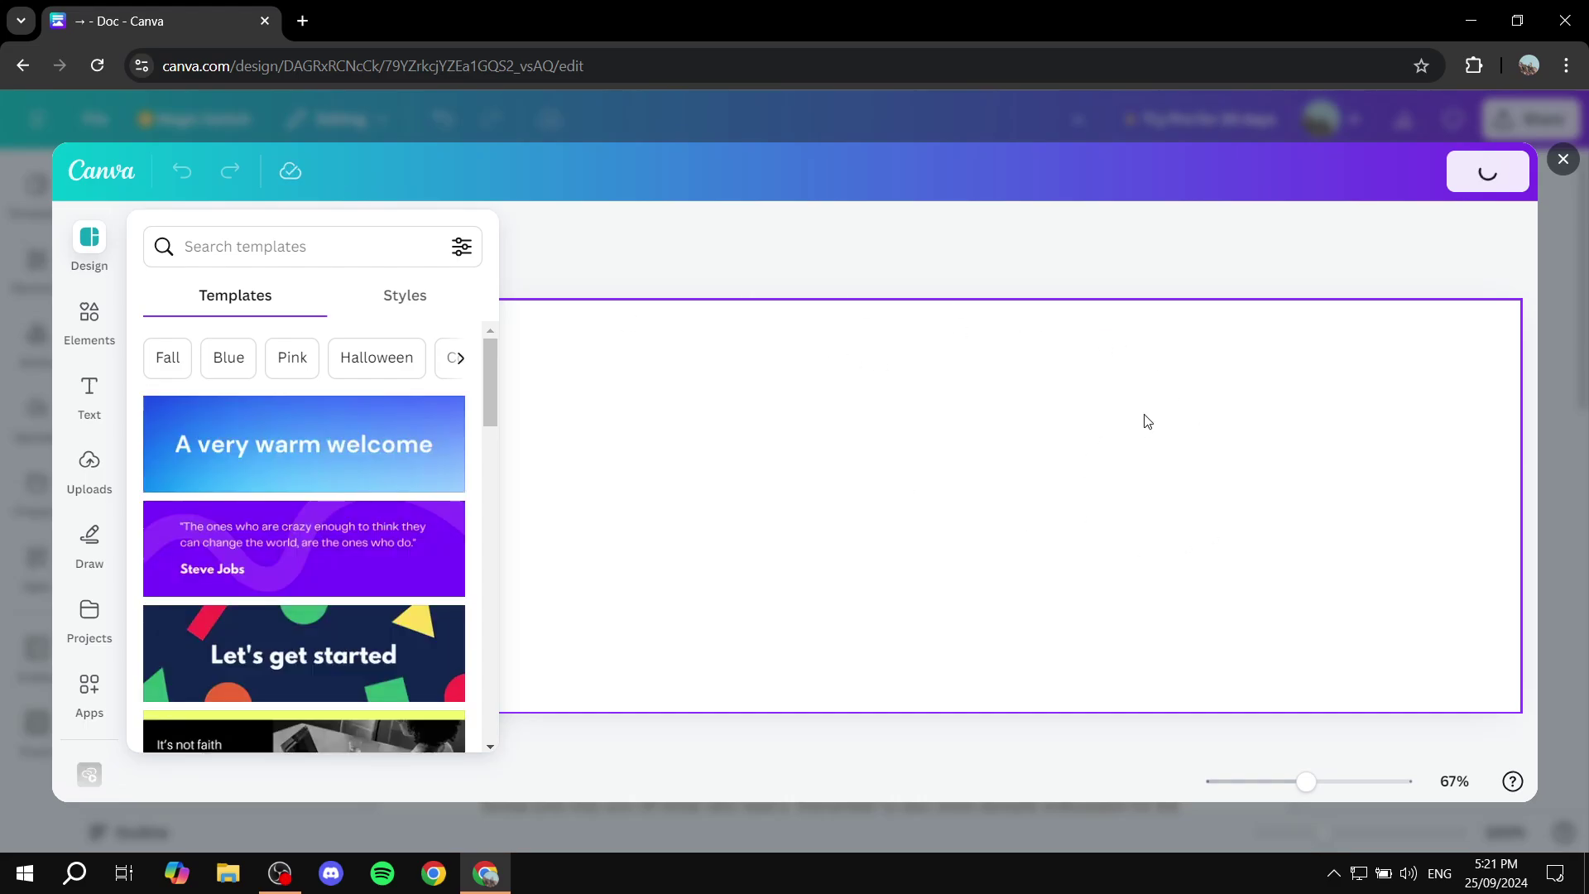
pyautogui.click(340, 441)
pyautogui.click(616, 649)
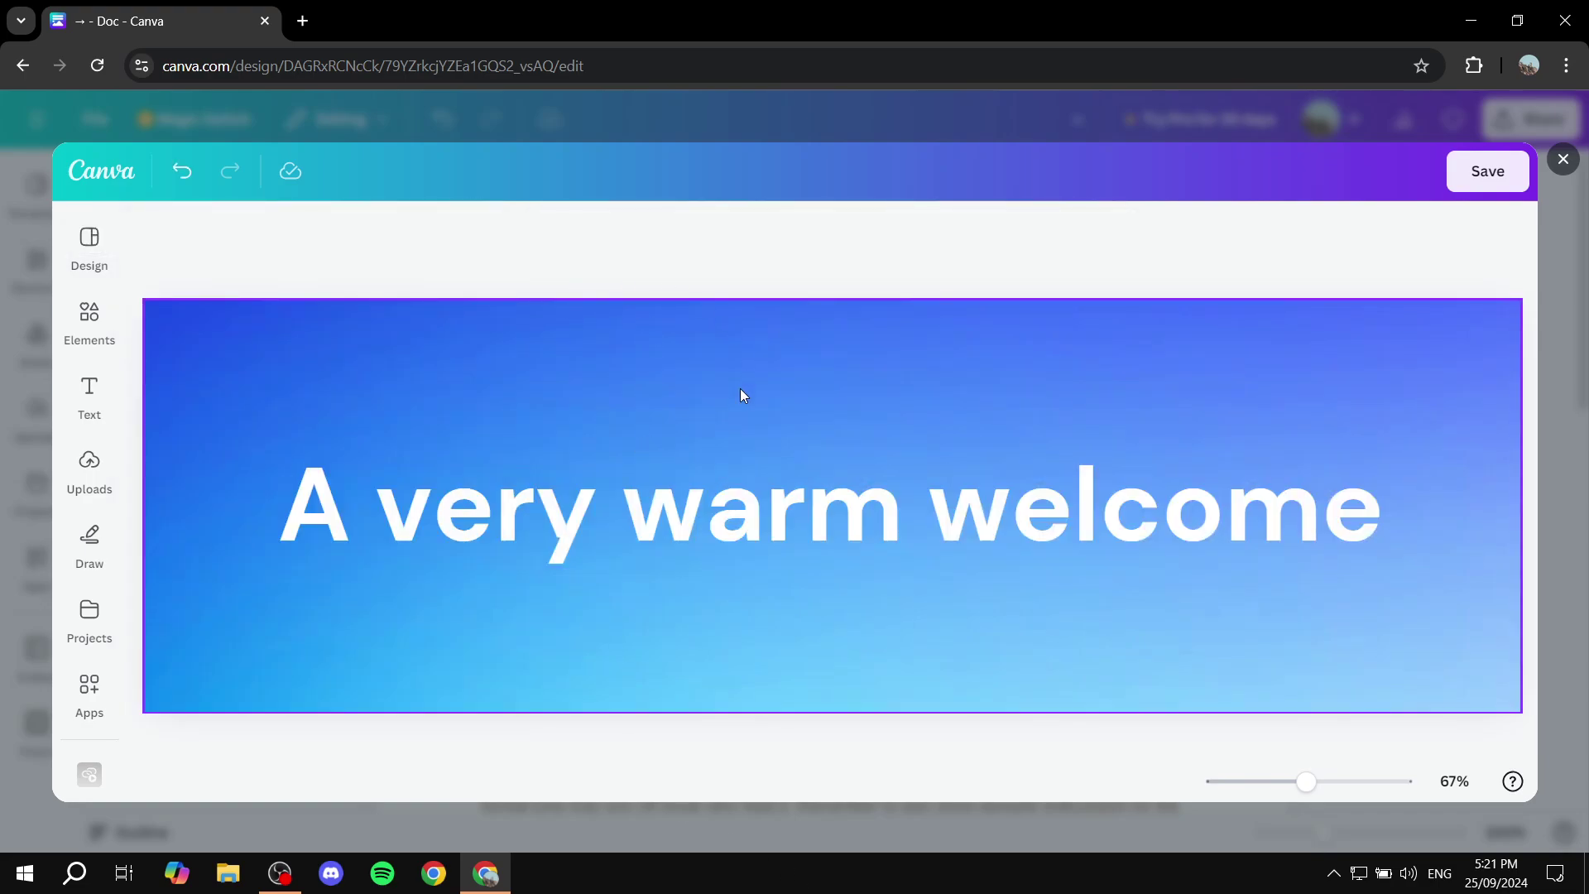
# Apply the black-to-gold gradient swatch to the banner background
pyautogui.click(679, 230)
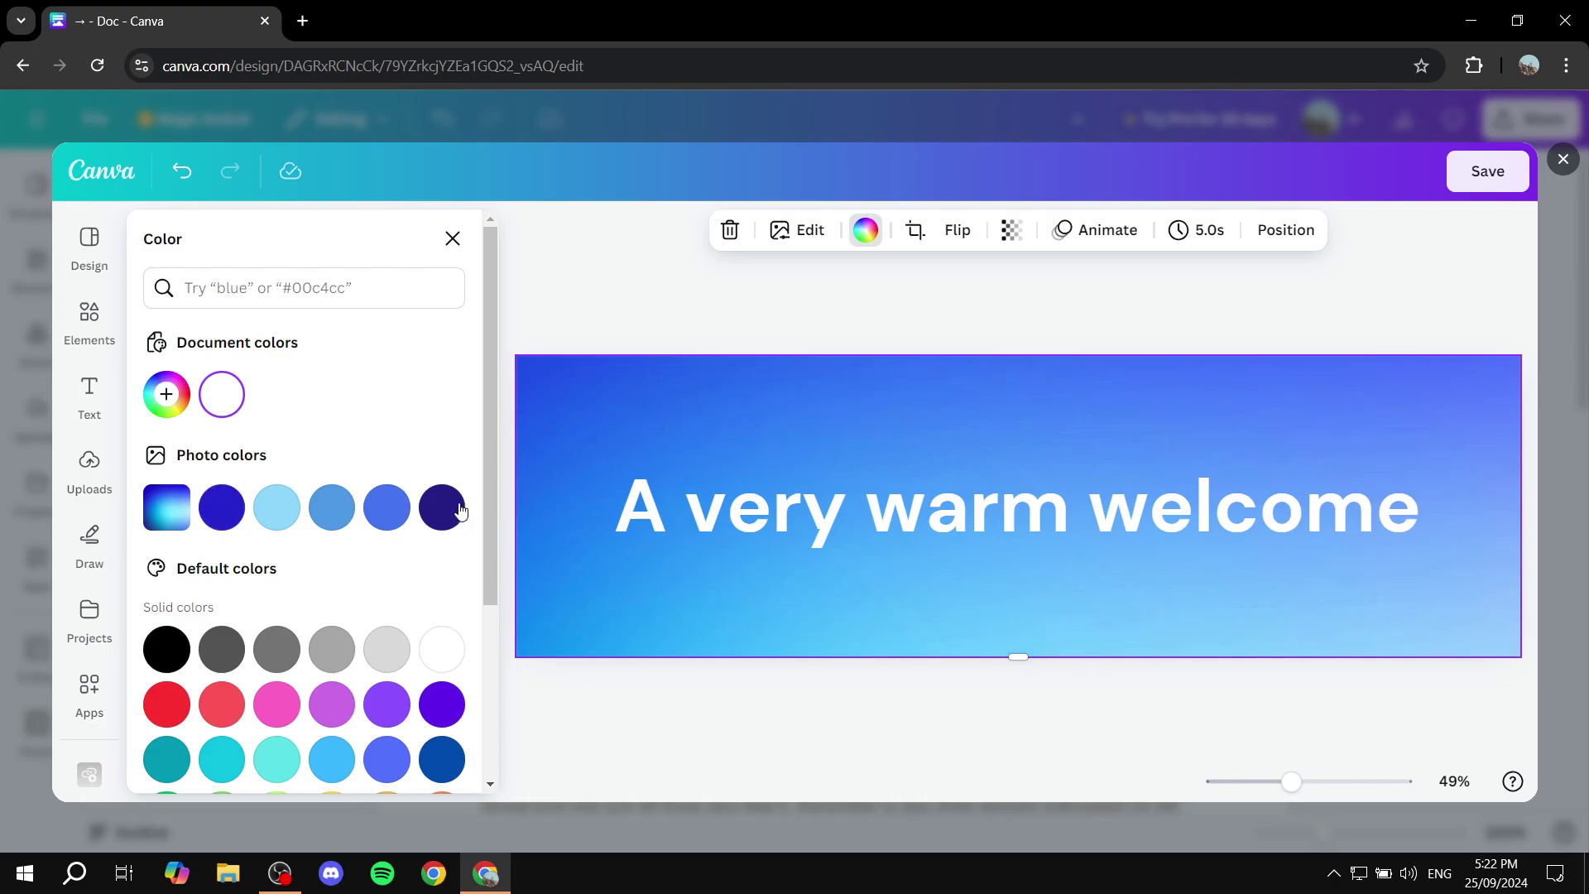
pyautogui.scroll(-3, 418, 532)
pyautogui.click(221, 642)
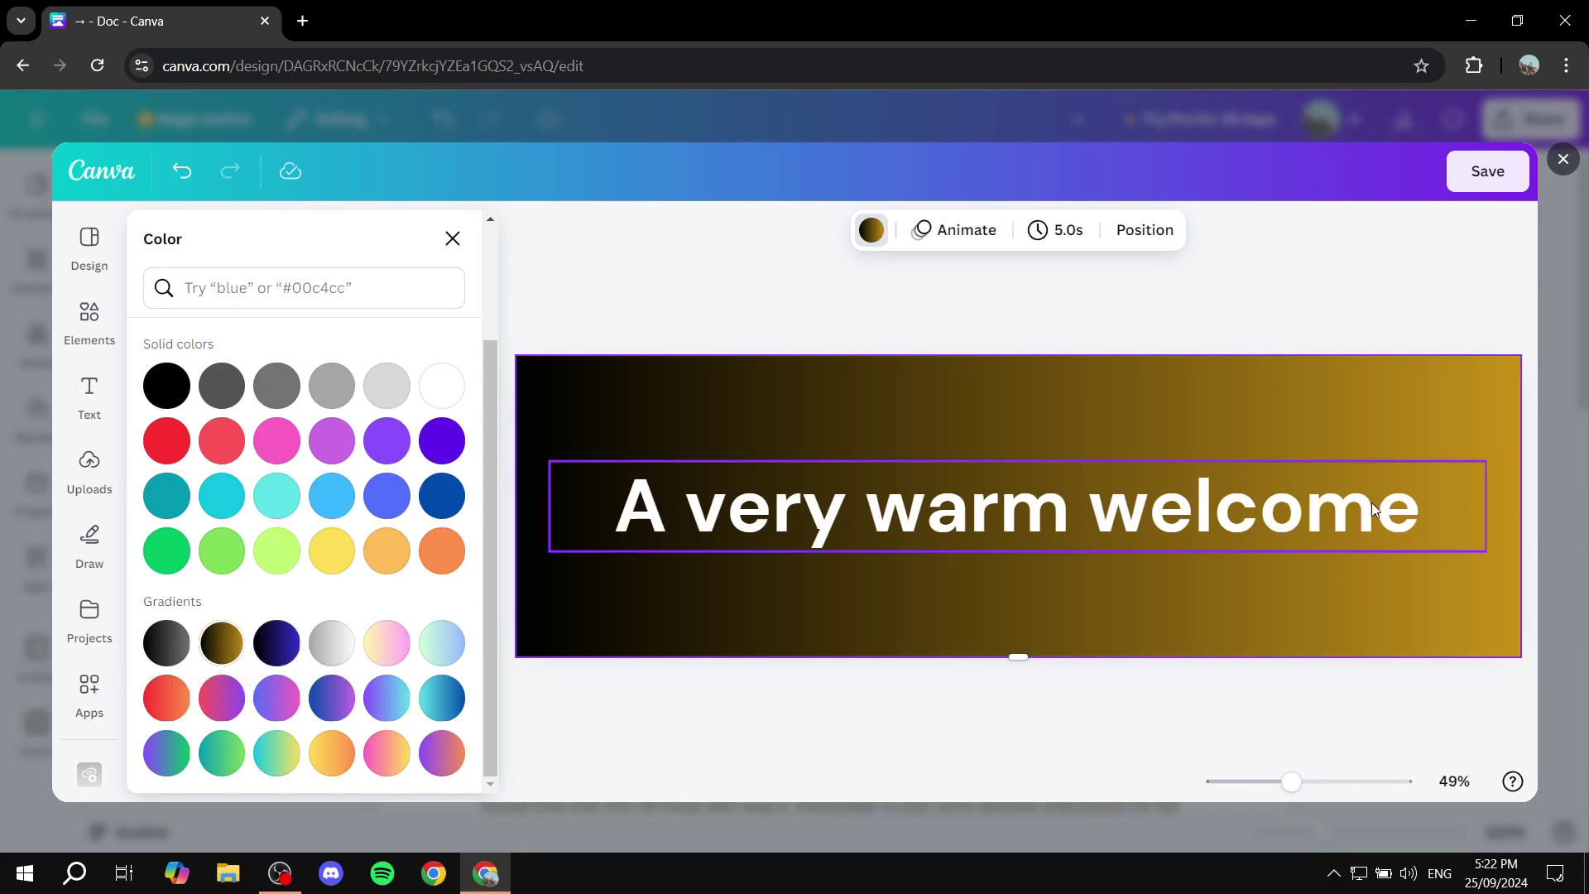
# Replace 'A very warm welcome' with 'Test Header' and drag the text higher on the banner
pyautogui.doubleClick(1401, 517)
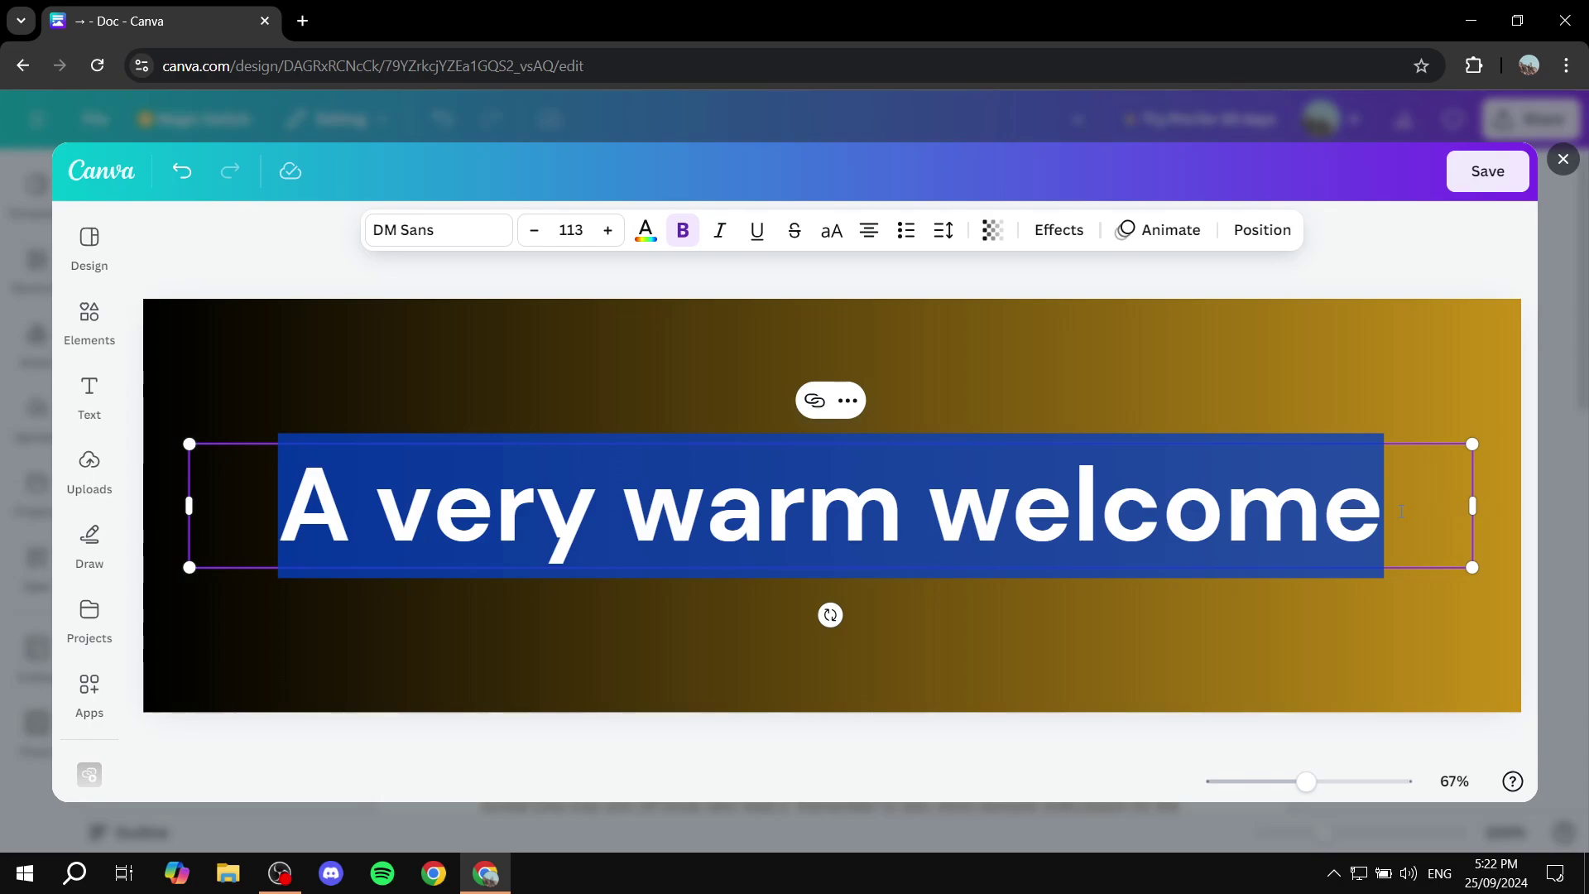
pyautogui.press('BackSpace')
pyautogui.write('Test H')
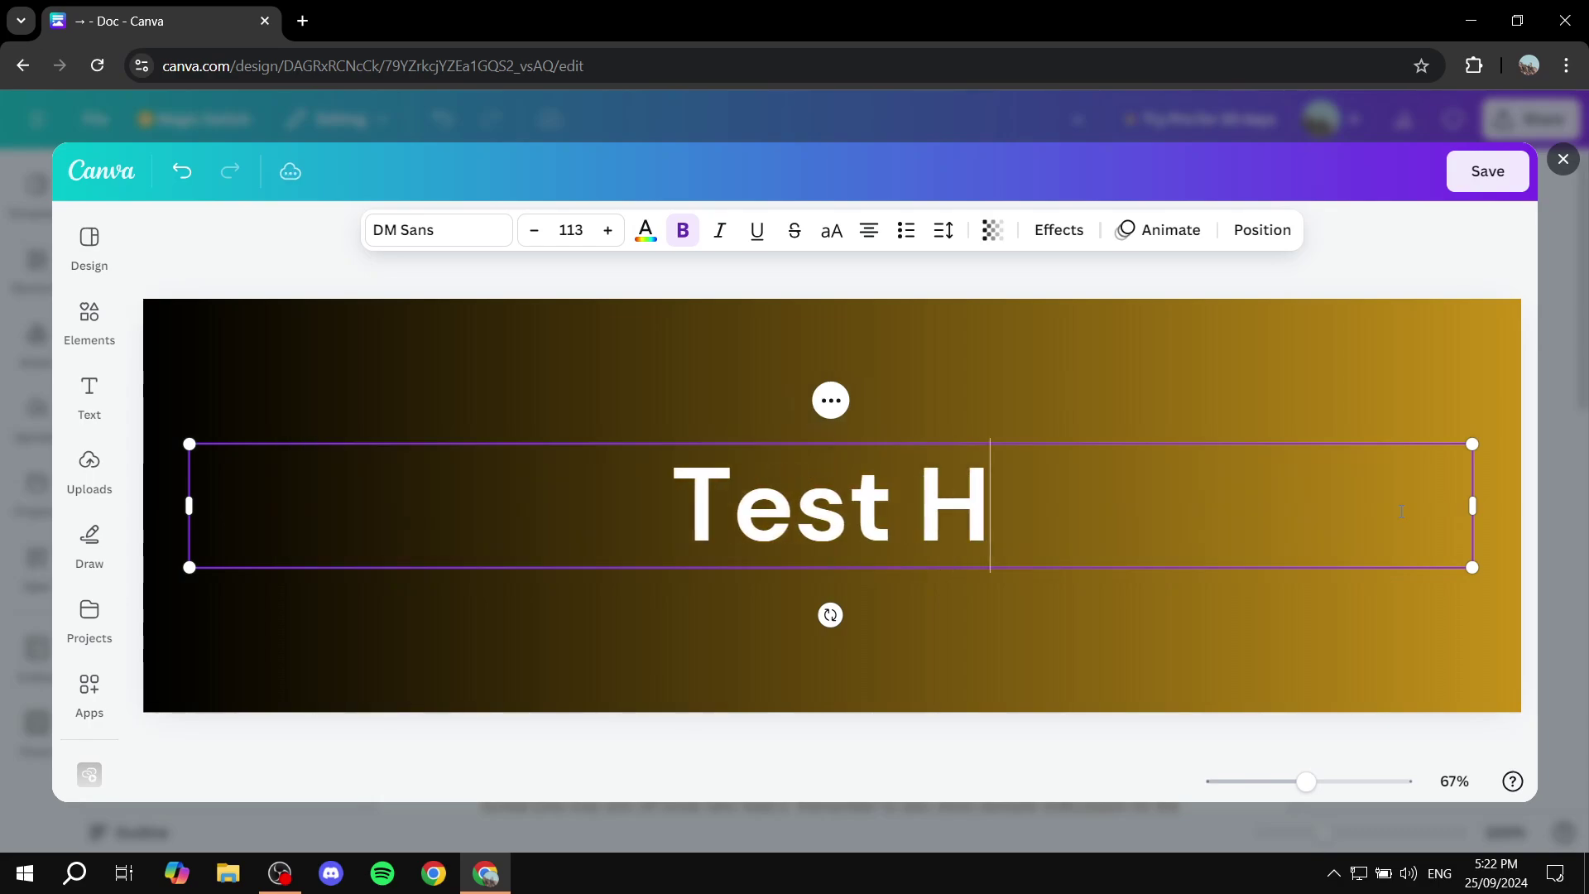
pyautogui.write('eader')
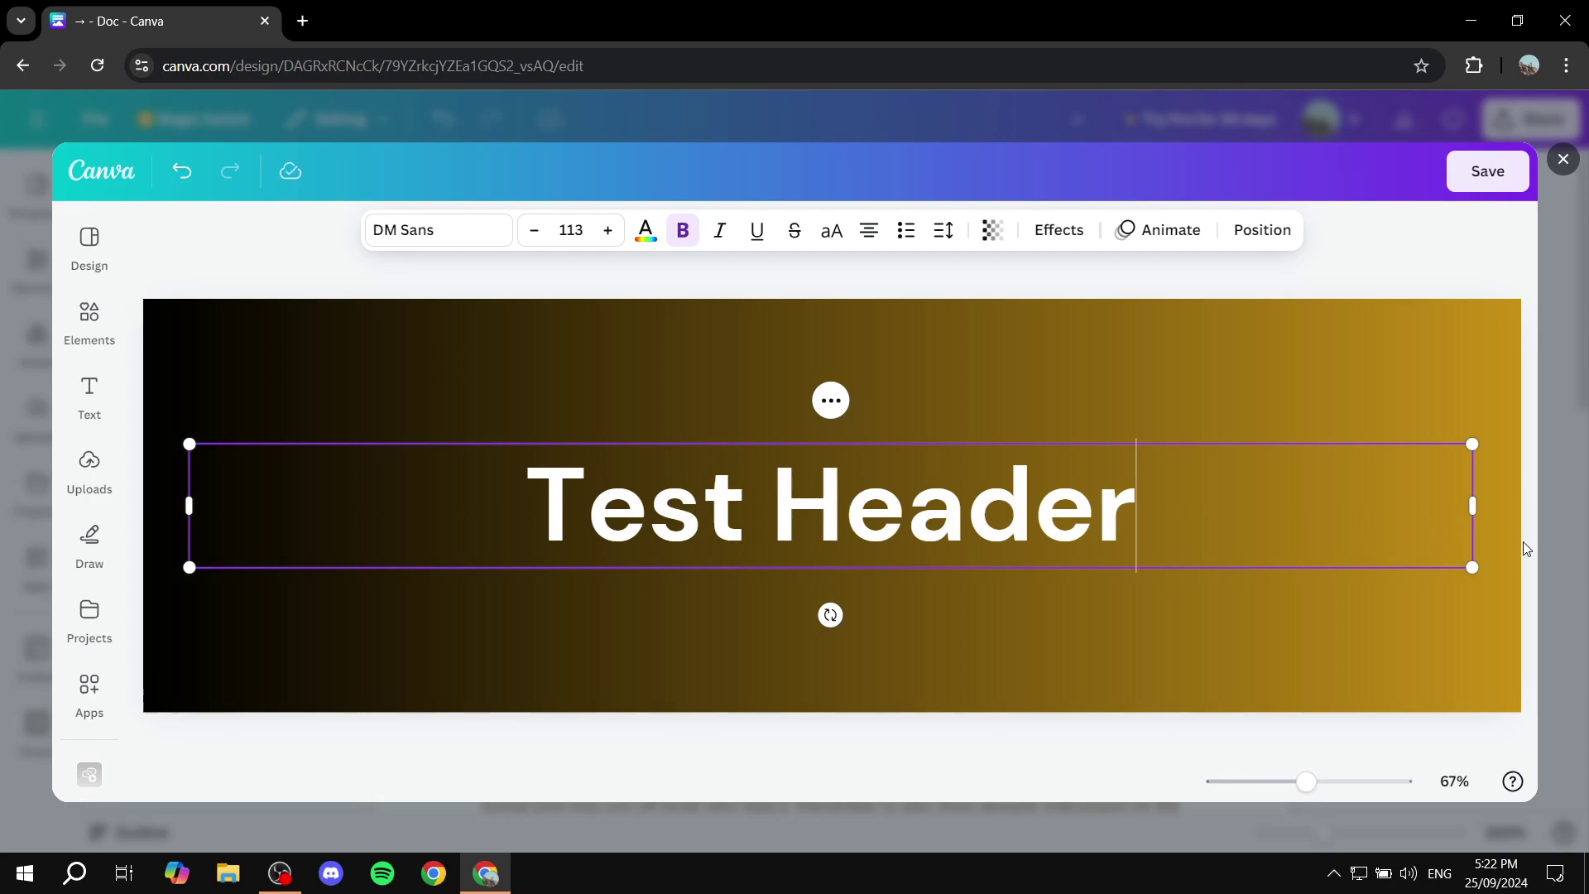
pyautogui.moveTo(1139, 517); pyautogui.dragTo(531, 528)
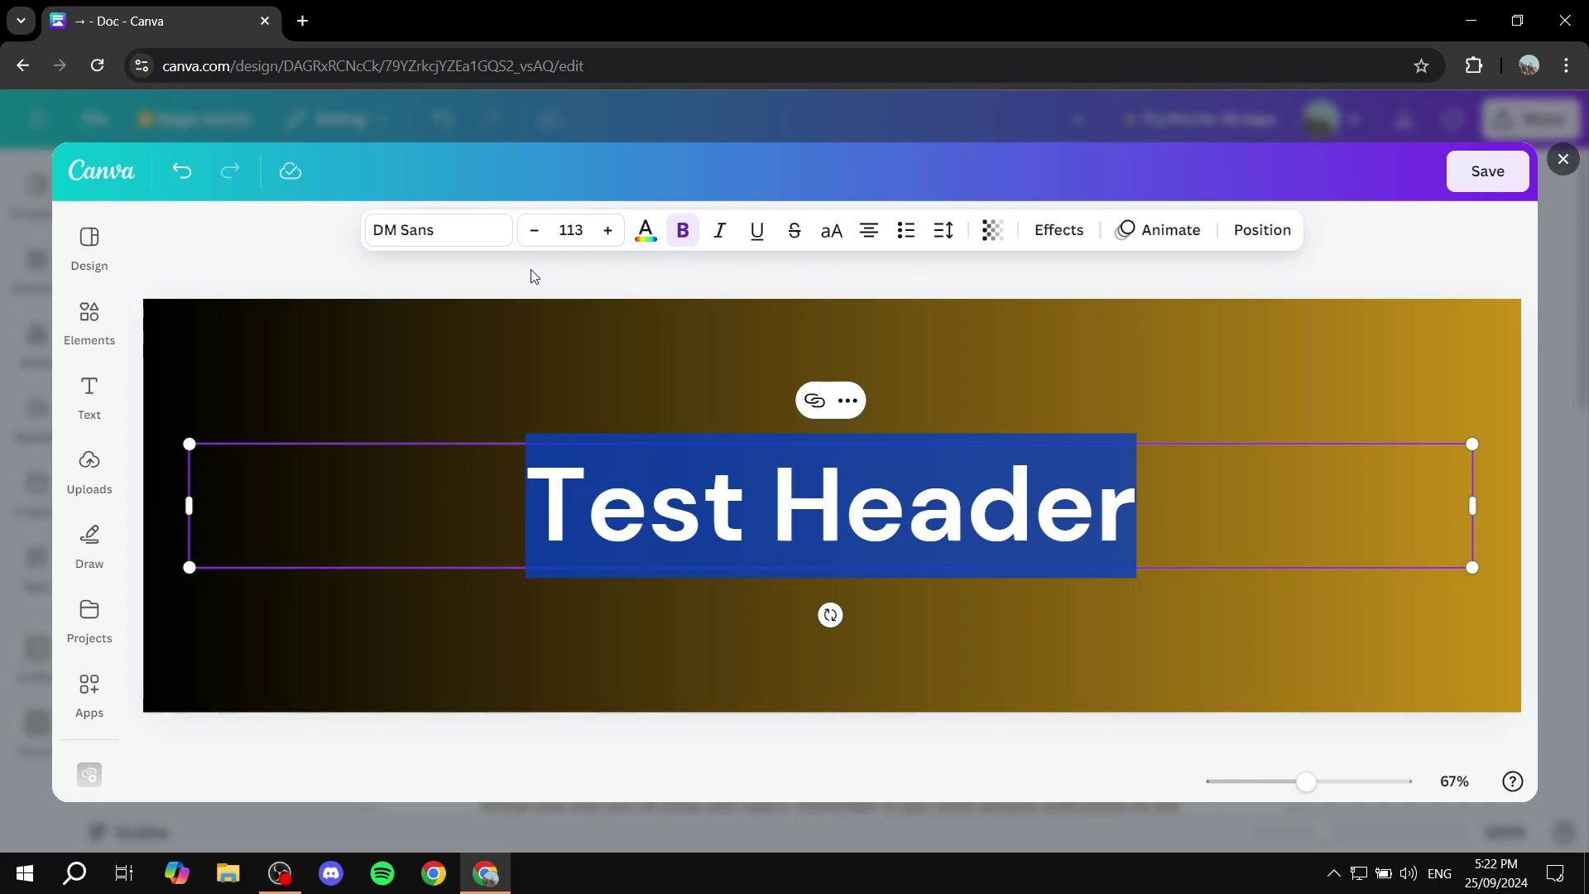
pyautogui.click(694, 345)
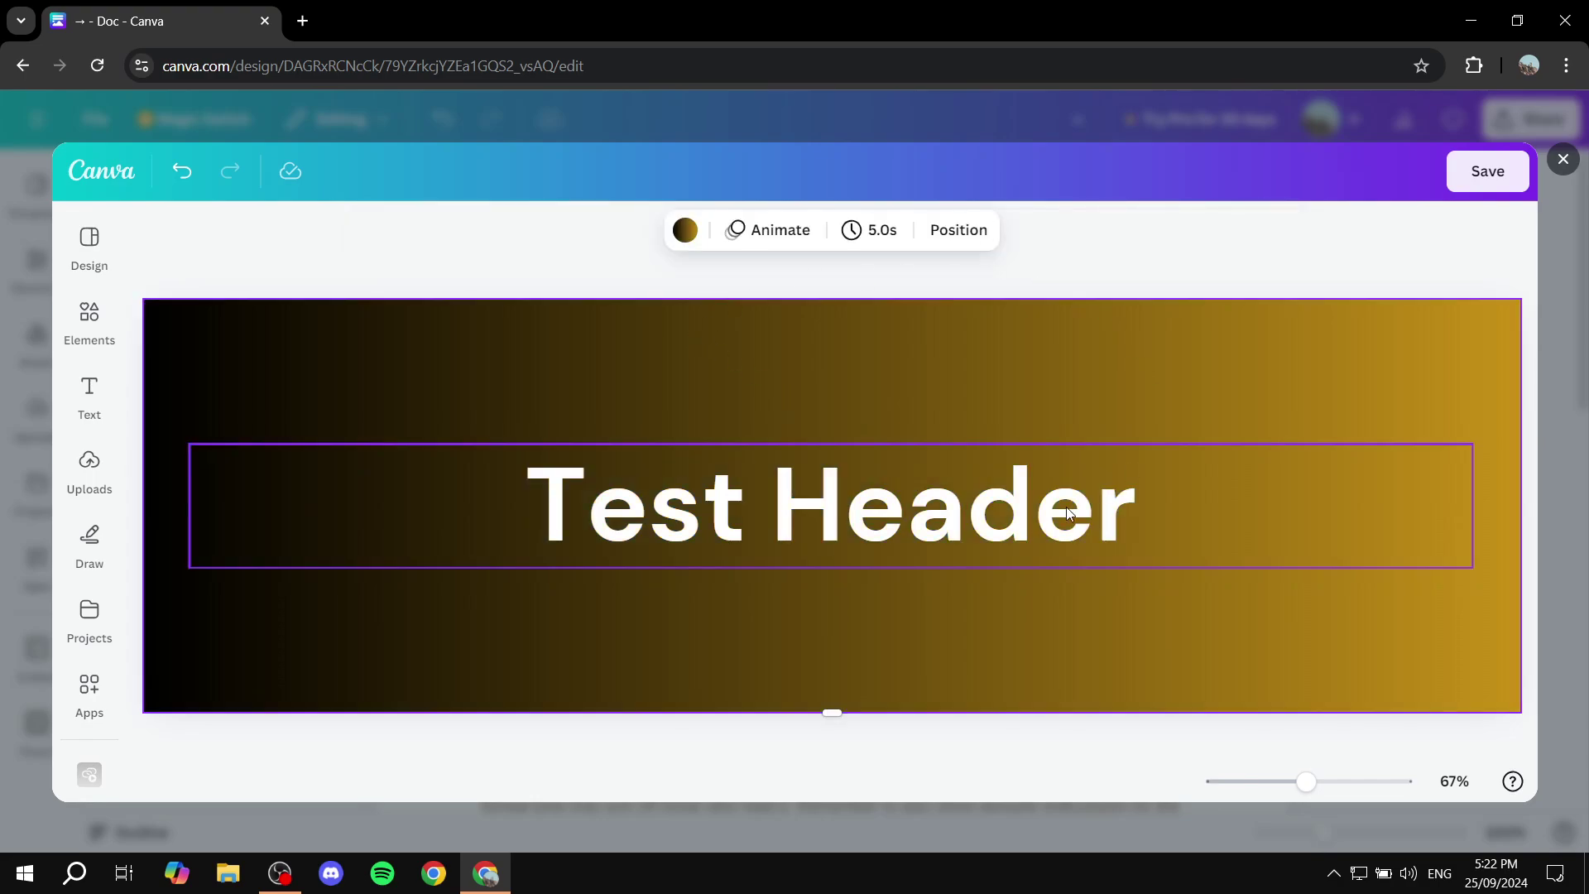
pyautogui.moveTo(911, 514); pyautogui.dragTo(909, 433)
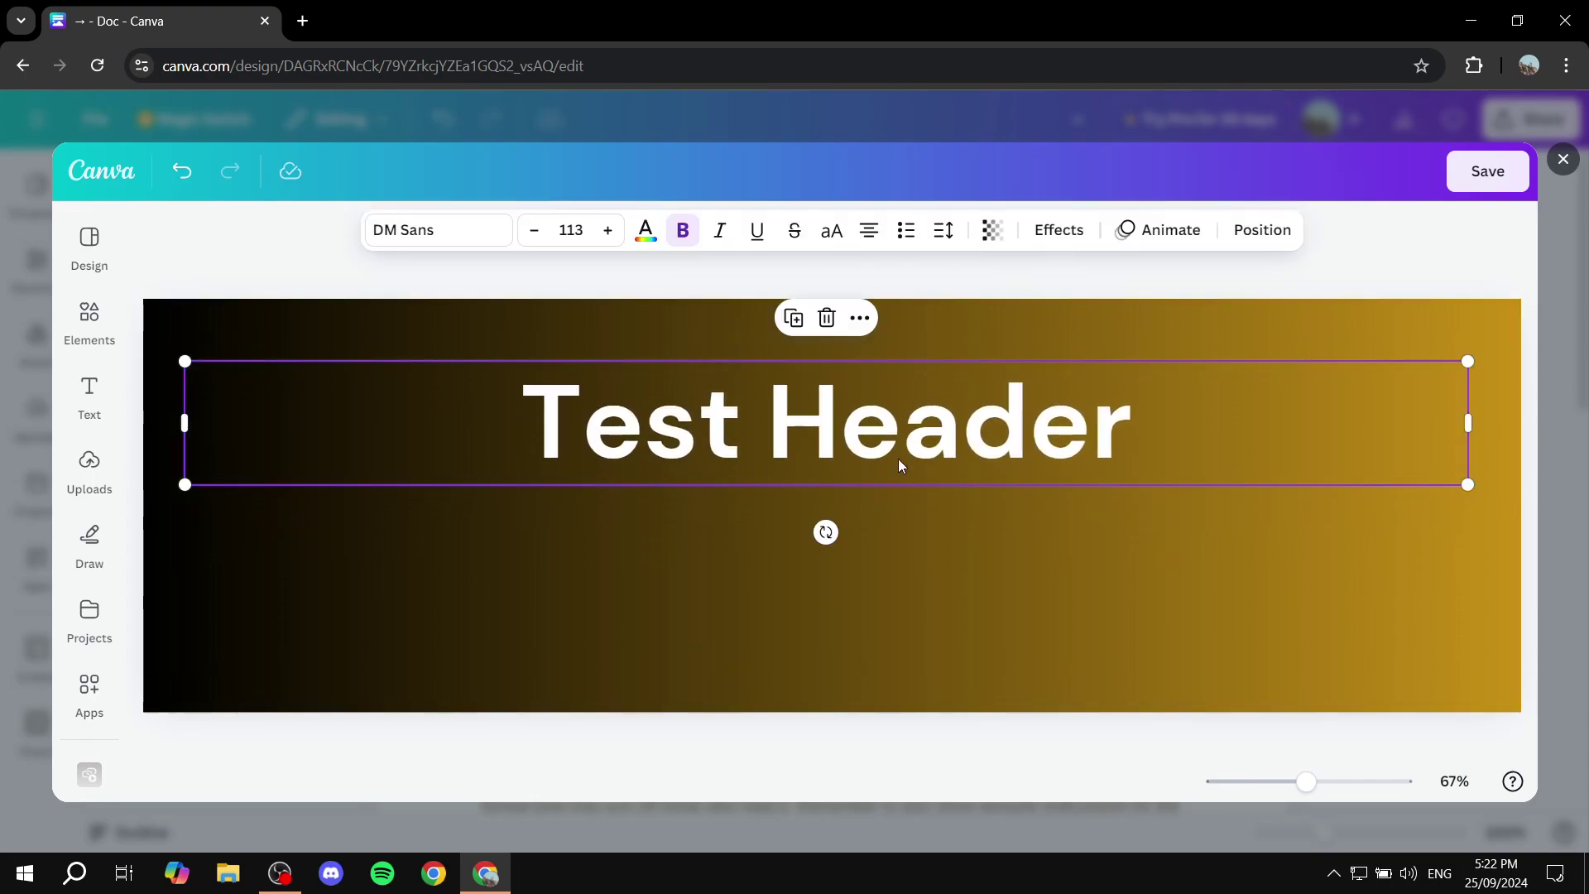
# Search Elements for 'Head', add the orange-yellow wave graphic, and drag it larger
pyautogui.click(89, 319)
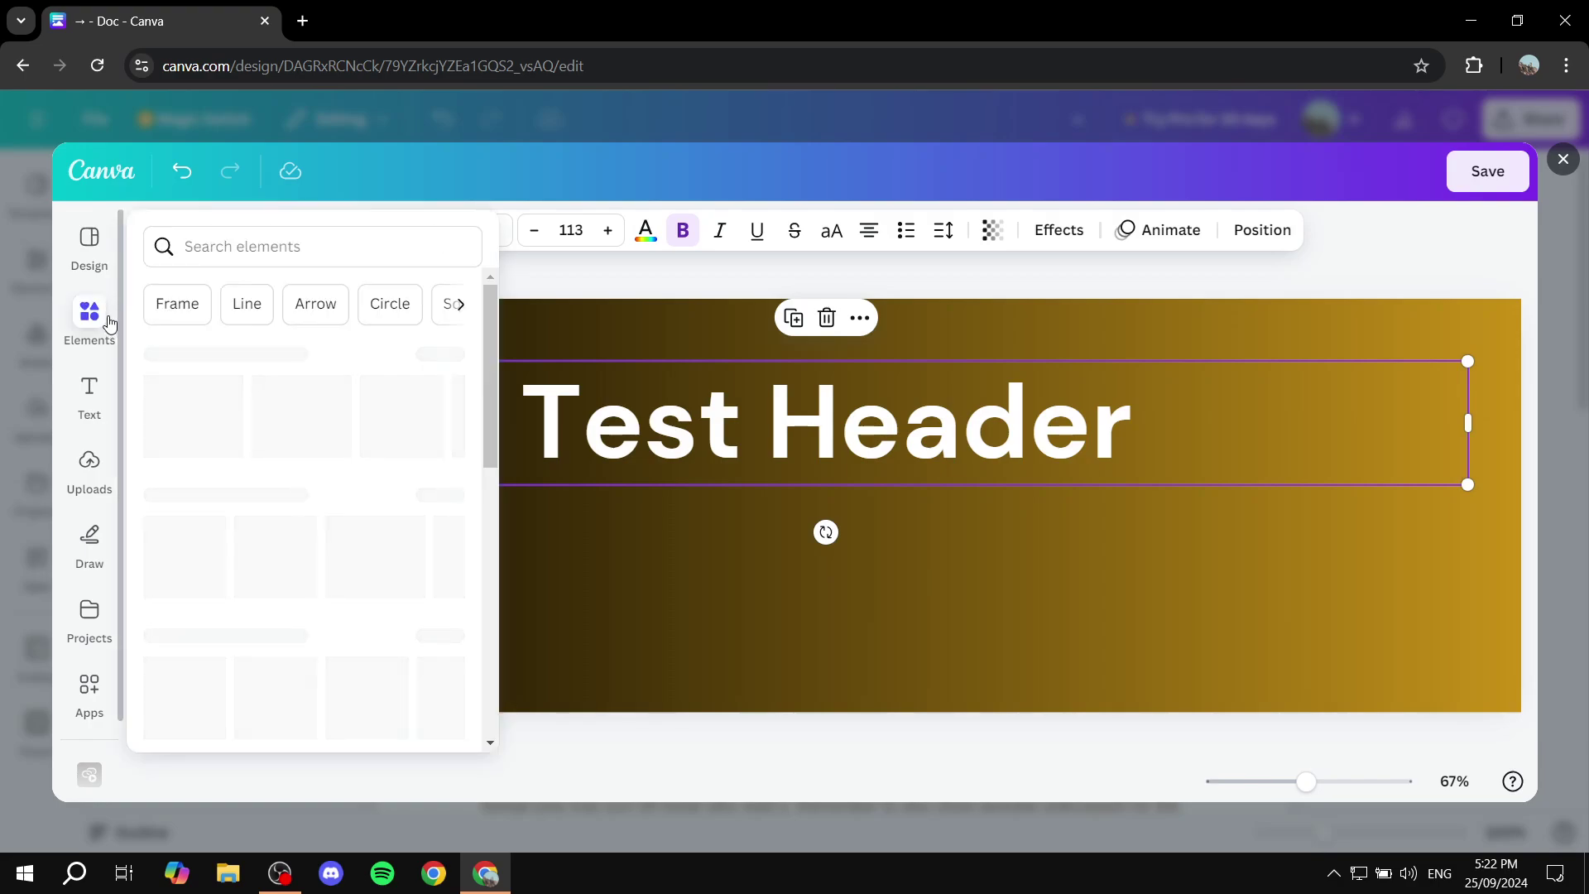
pyautogui.click(309, 251)
pyautogui.write('Header')
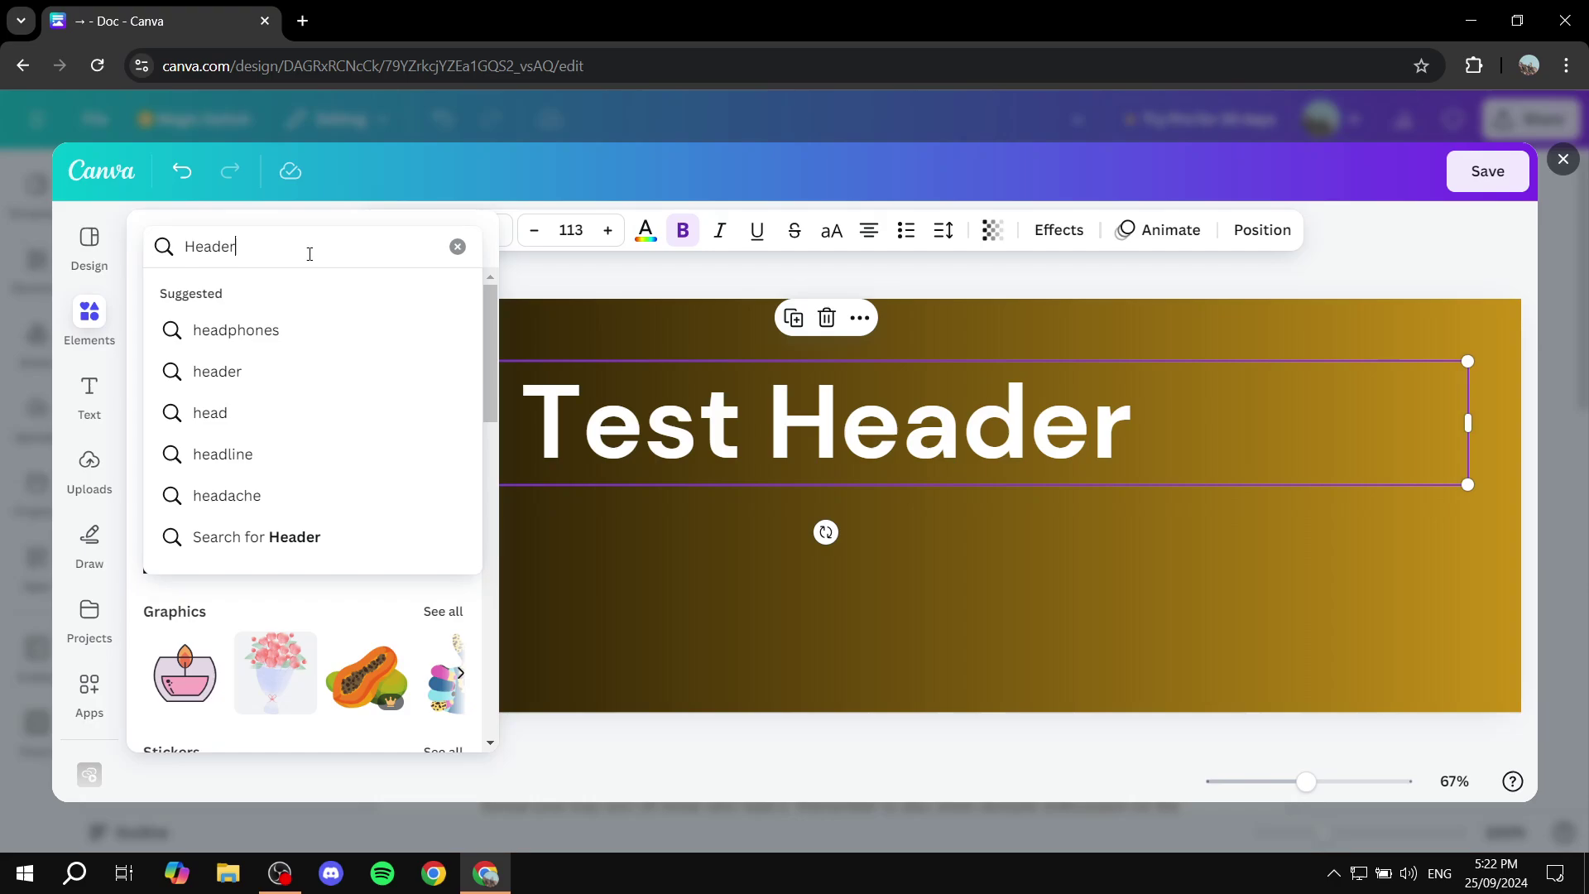
pyautogui.press('Return')
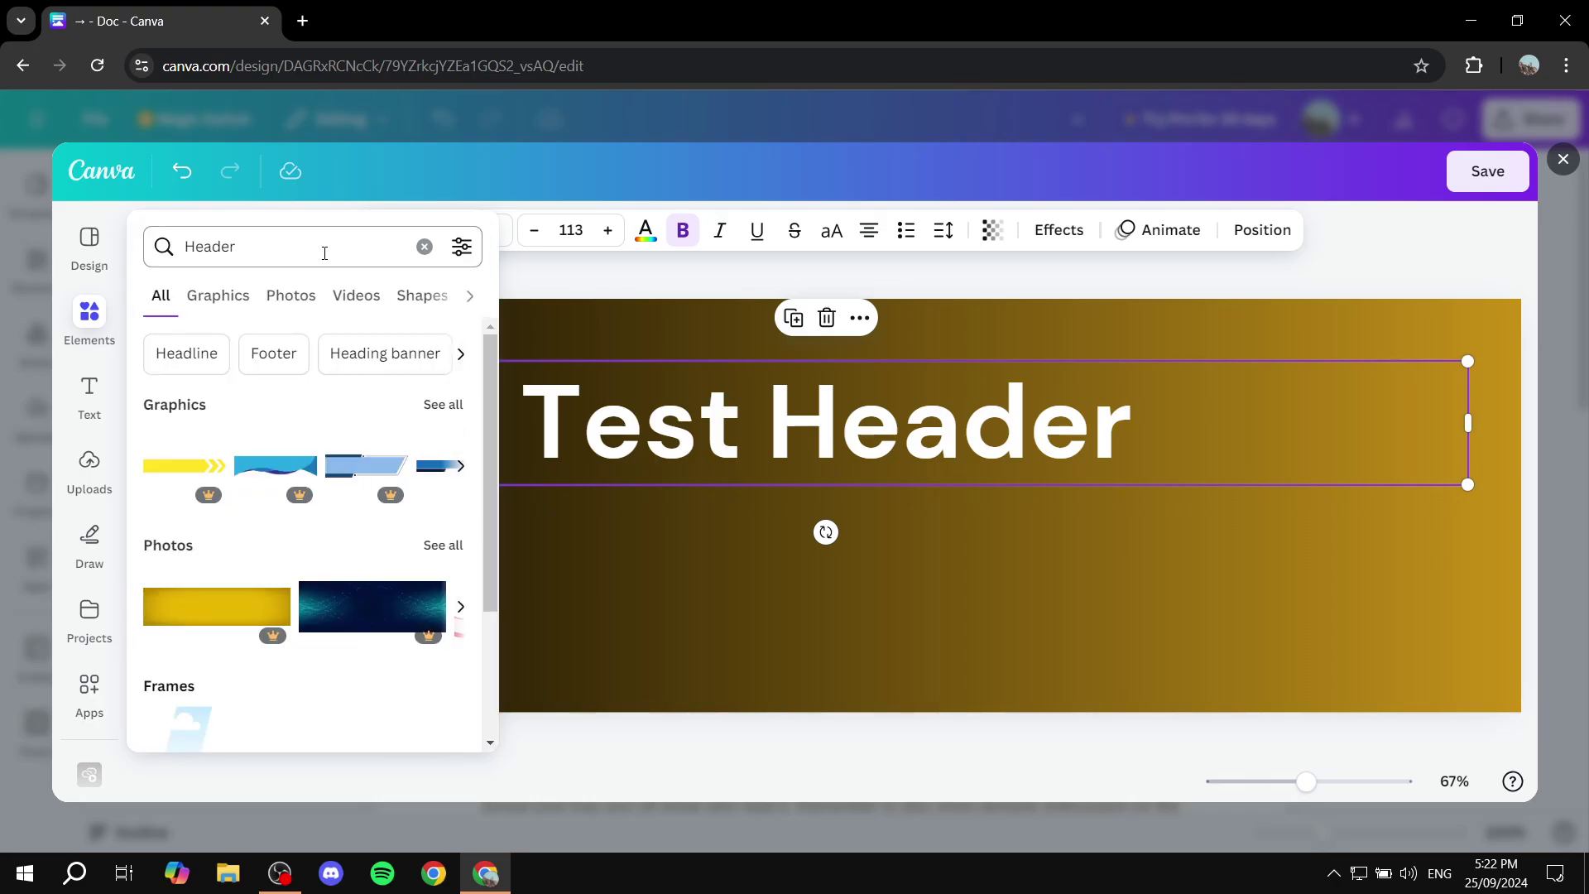
pyautogui.click(444, 407)
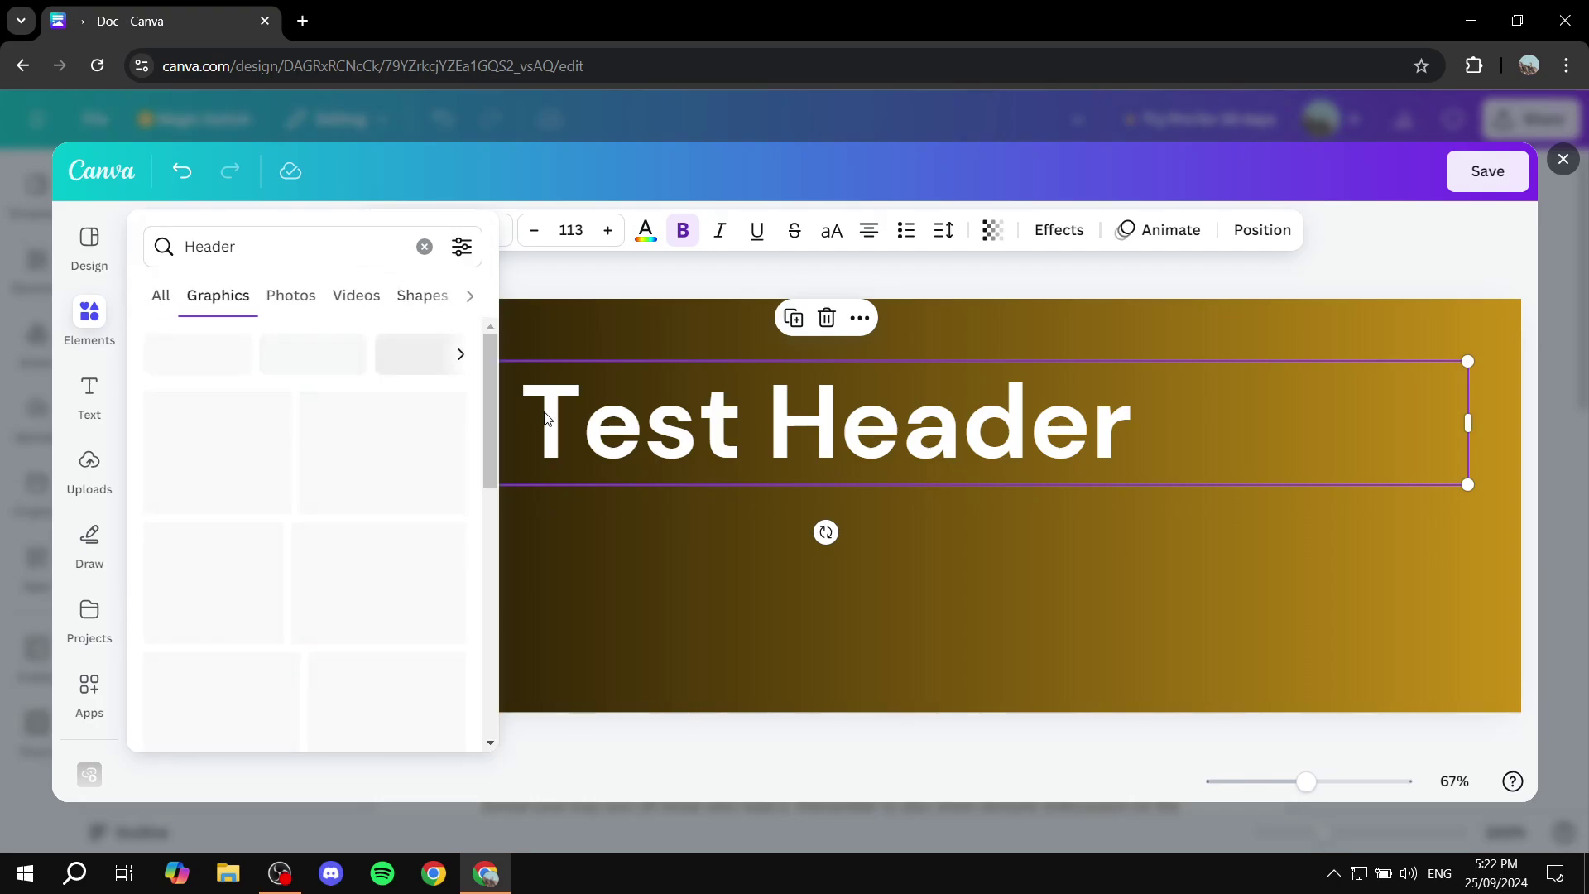
pyautogui.scroll(-2, 411, 511)
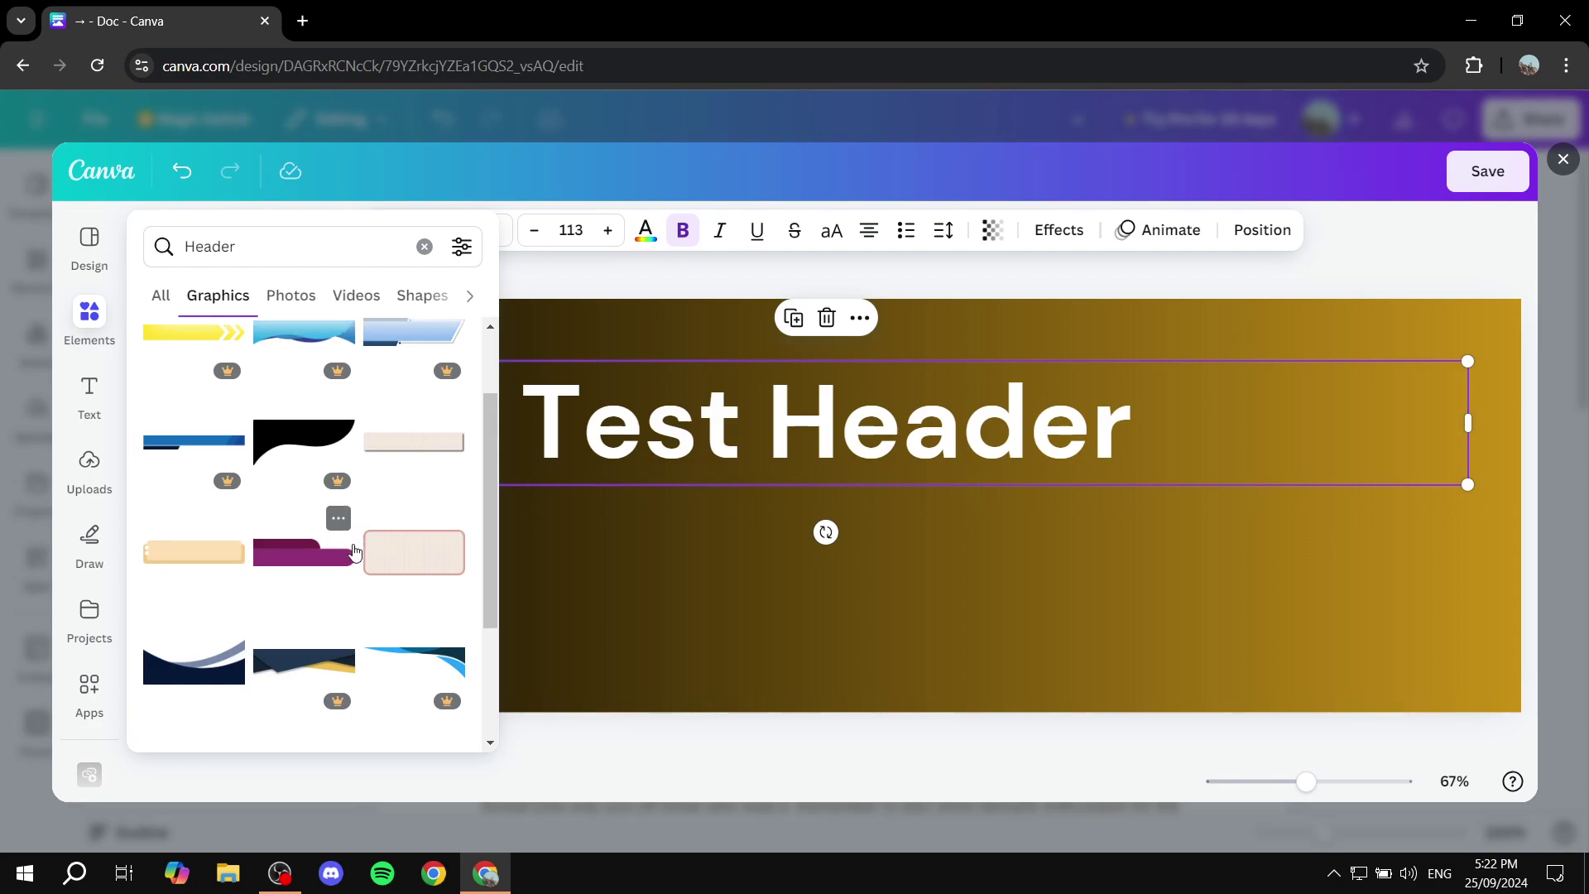
pyautogui.scroll(-2, 348, 521)
pyautogui.scroll(-2, 266, 486)
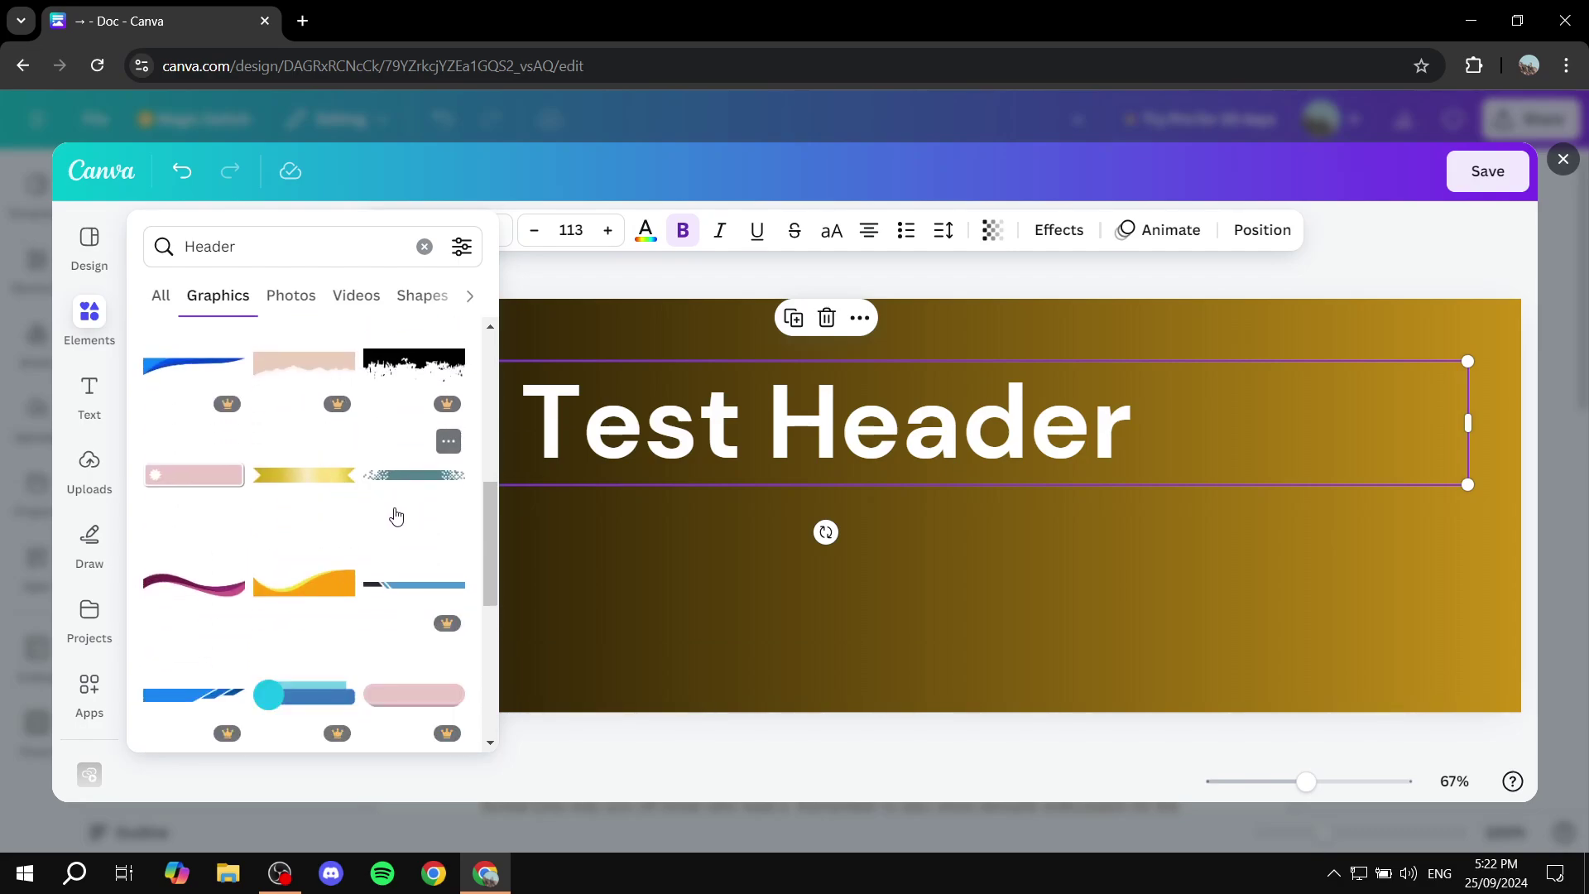
pyautogui.scroll(-2, 394, 514)
pyautogui.click(330, 500)
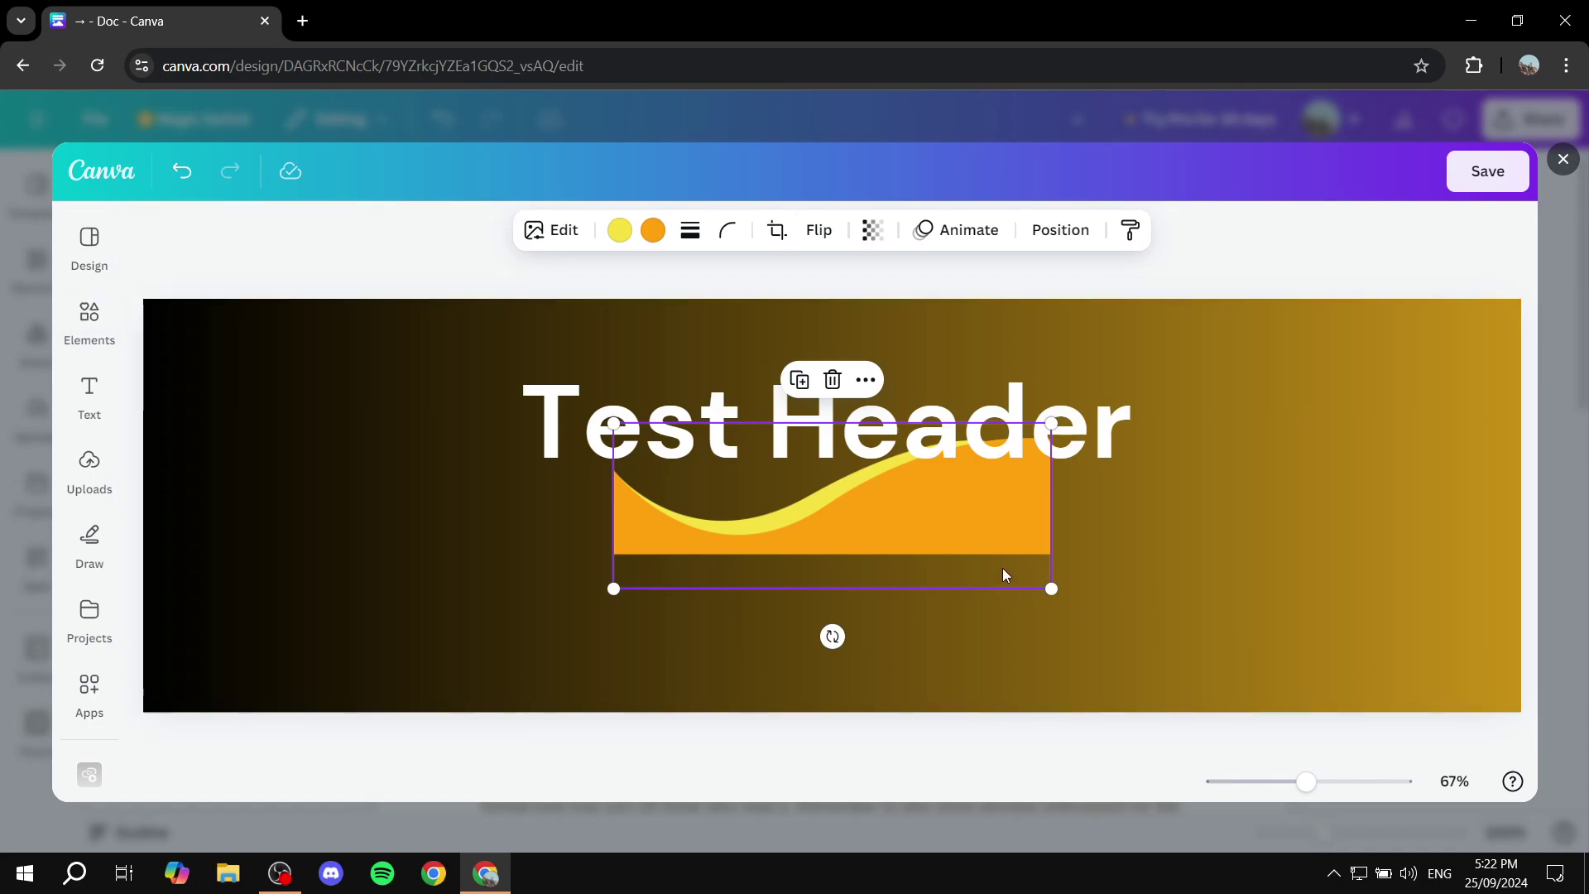
pyautogui.moveTo(1049, 591); pyautogui.dragTo(1139, 648)
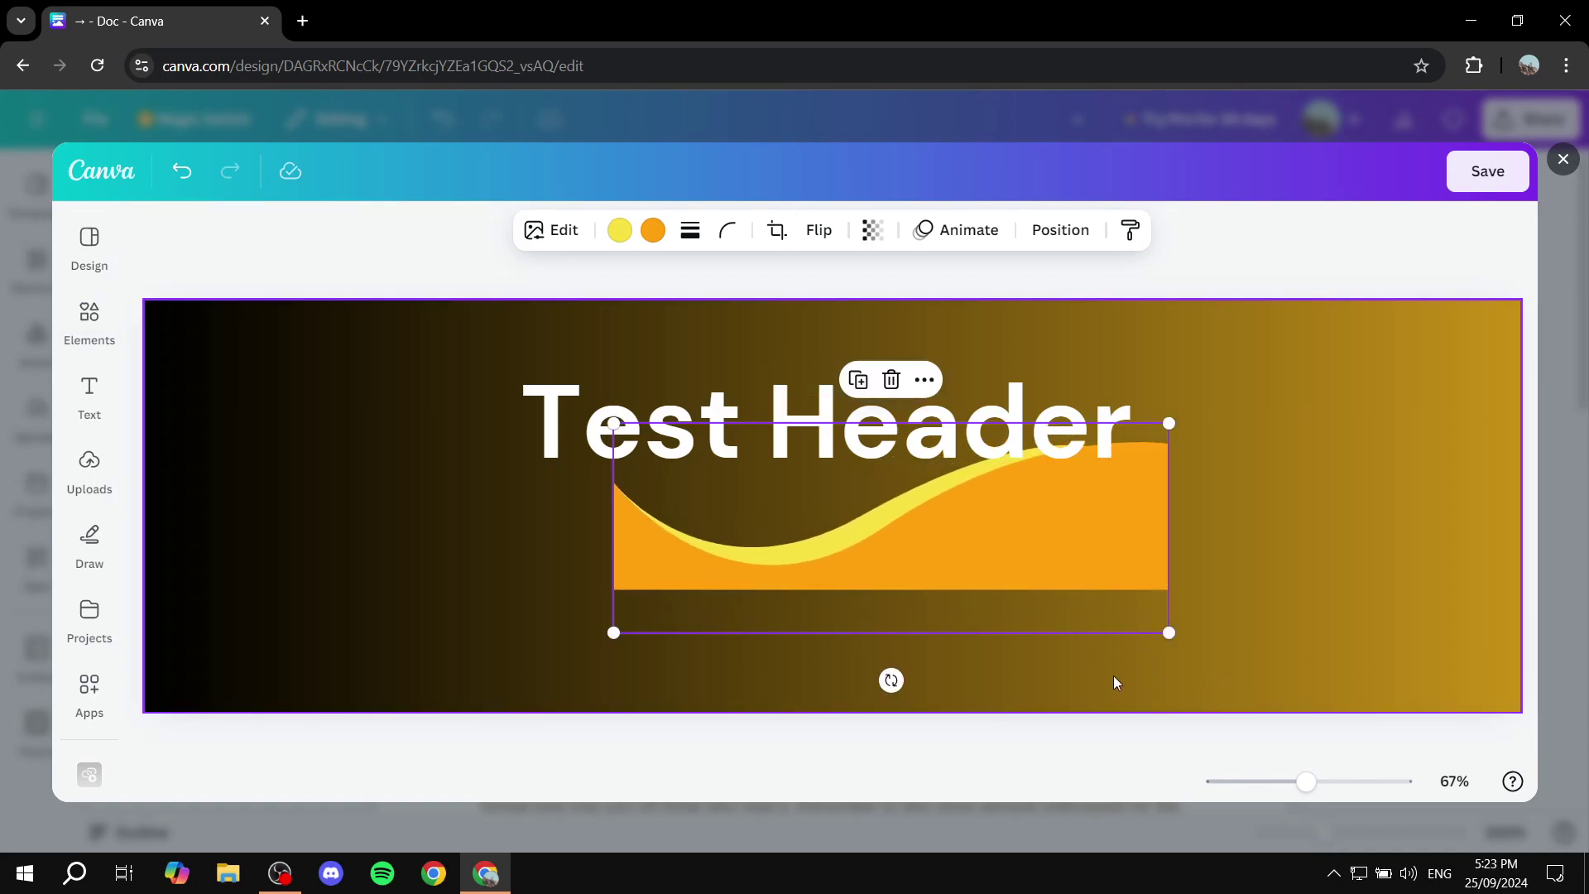
# Stretch the wave graphic across the banner's lower half and reposition it
pyautogui.click(1113, 675)
pyautogui.scroll(-3, 1105, 672)
pyautogui.click(952, 524)
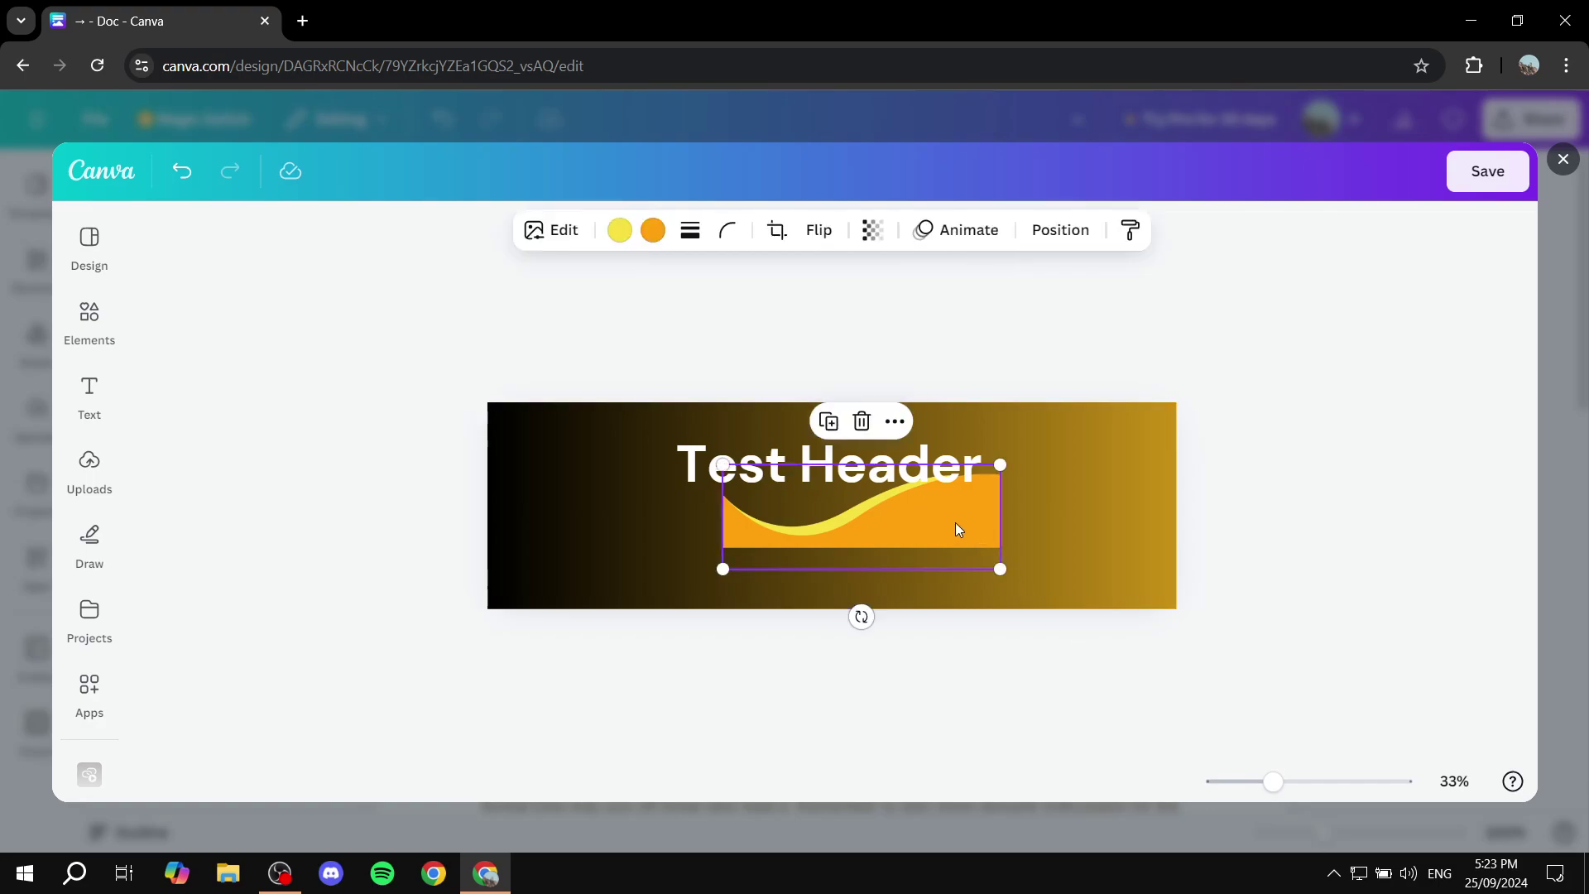
pyautogui.moveTo(1001, 570); pyautogui.dragTo(1319, 689)
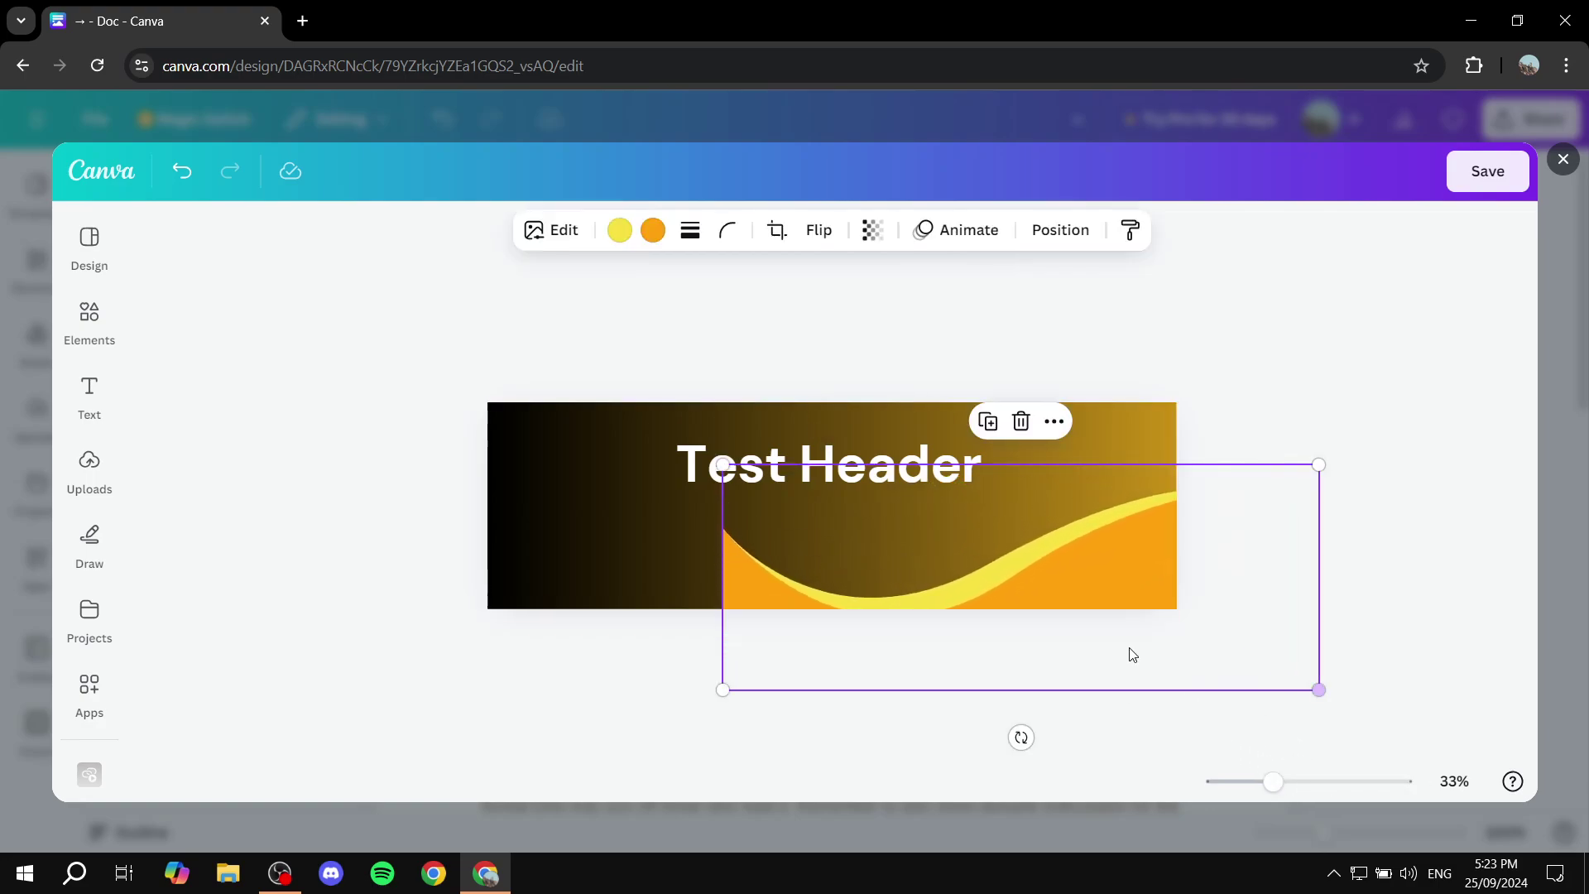
pyautogui.click(753, 506)
pyautogui.click(749, 511)
pyautogui.moveTo(720, 464); pyautogui.dragTo(411, 344)
pyautogui.moveTo(852, 575); pyautogui.dragTo(880, 596)
# Move the Test Header text down to the centre of the banner
pyautogui.click(878, 464)
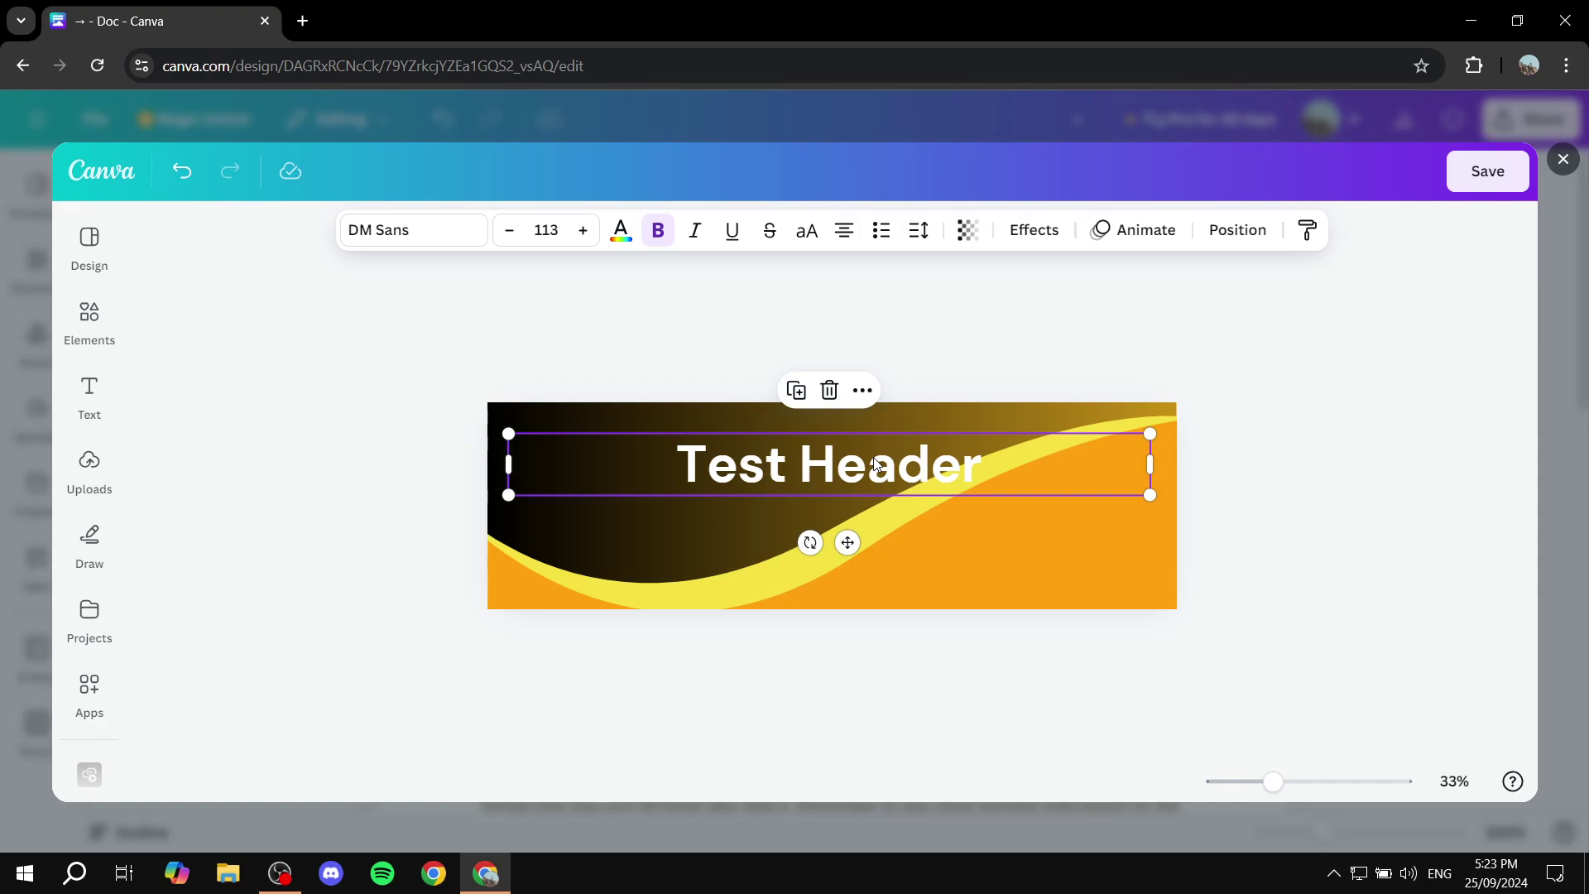
pyautogui.moveTo(877, 463); pyautogui.dragTo(879, 503)
pyautogui.click(1428, 504)
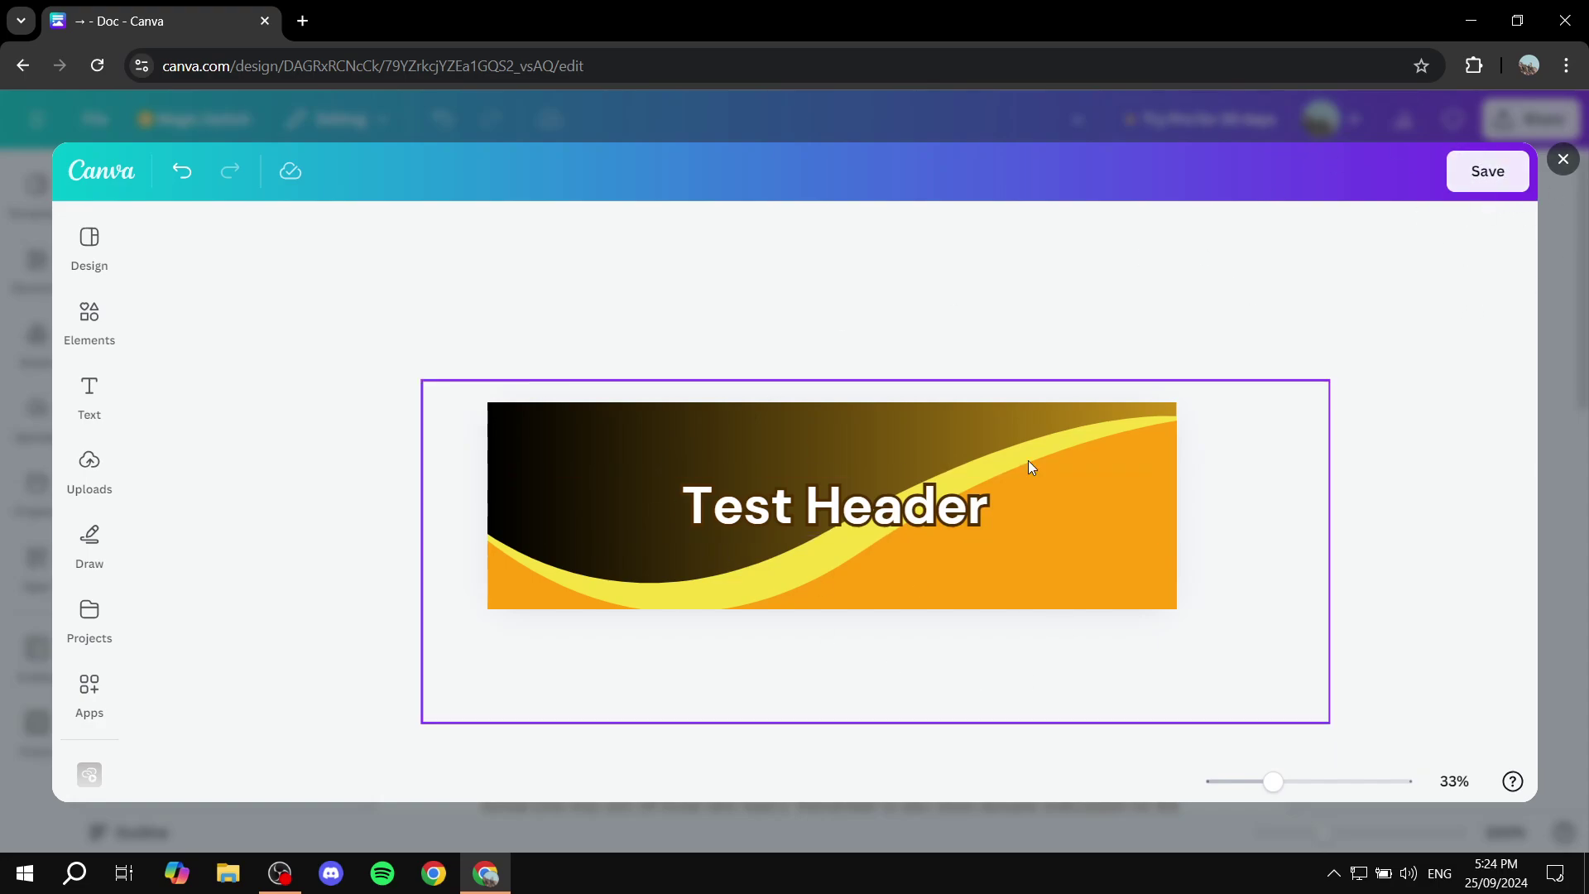
# Save the banner into the Doc and delete the blank line between it and the salutation
pyautogui.click(1487, 174)
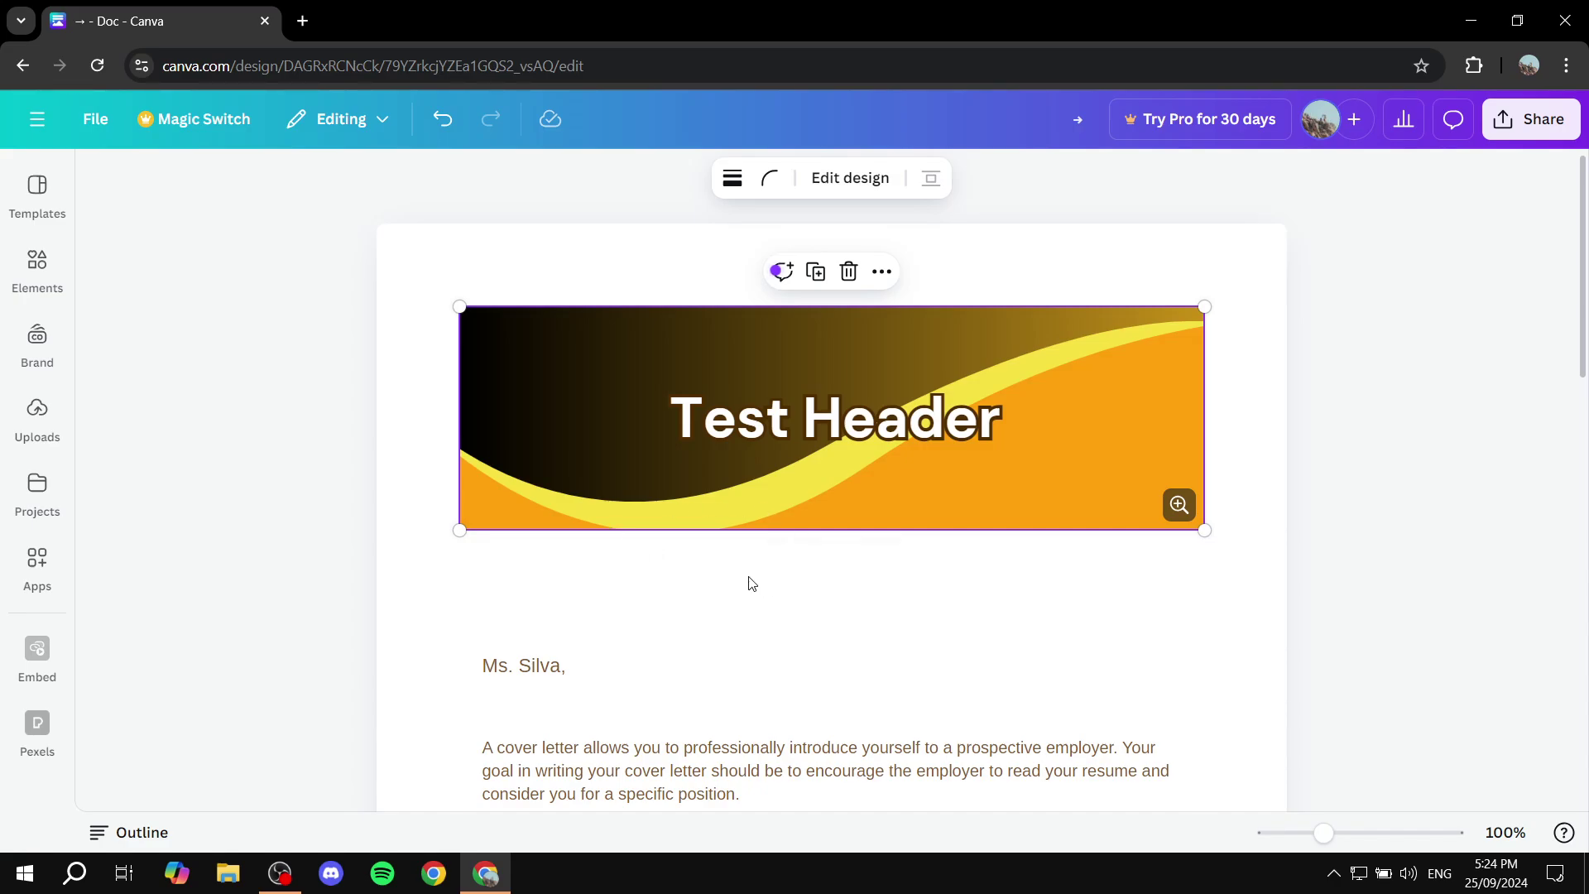
pyautogui.click(717, 555)
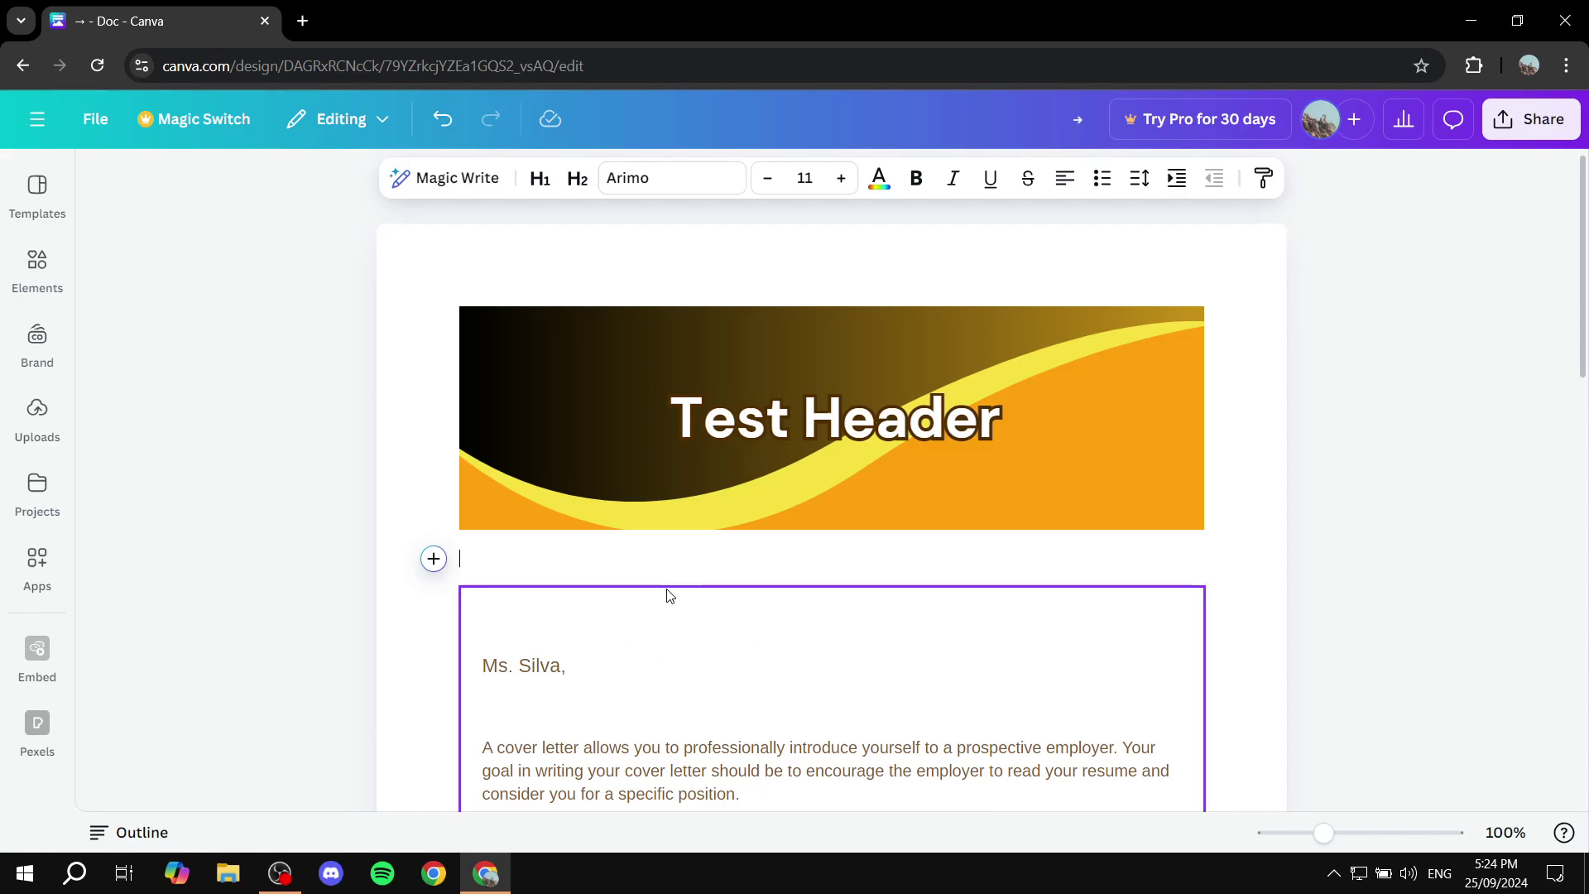
pyautogui.press('BackSpace')
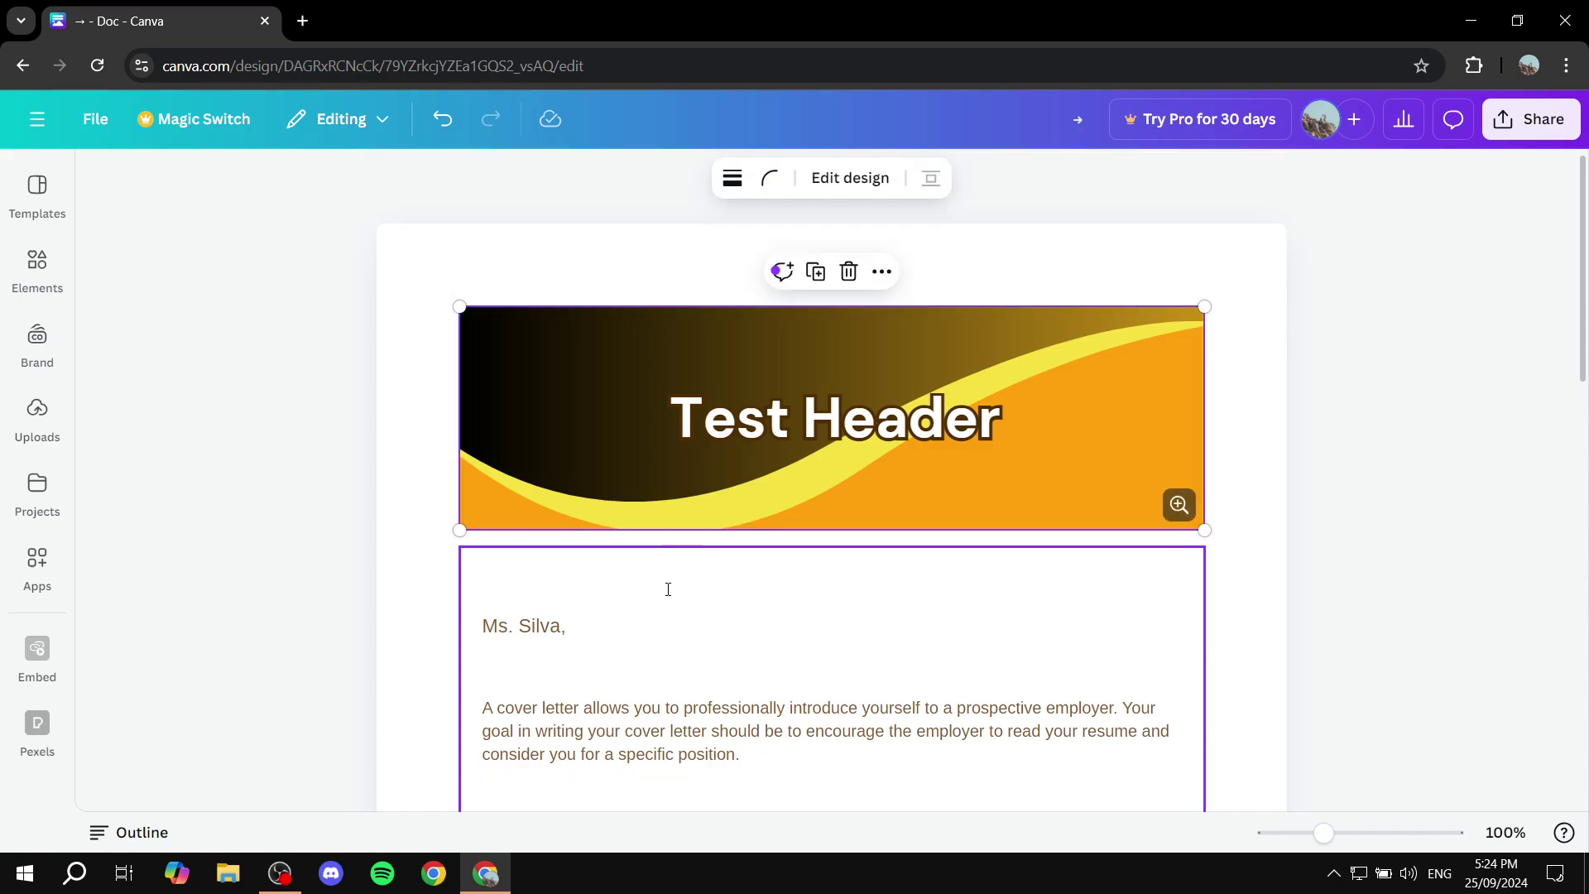
pyautogui.scroll(-13, 745, 408)
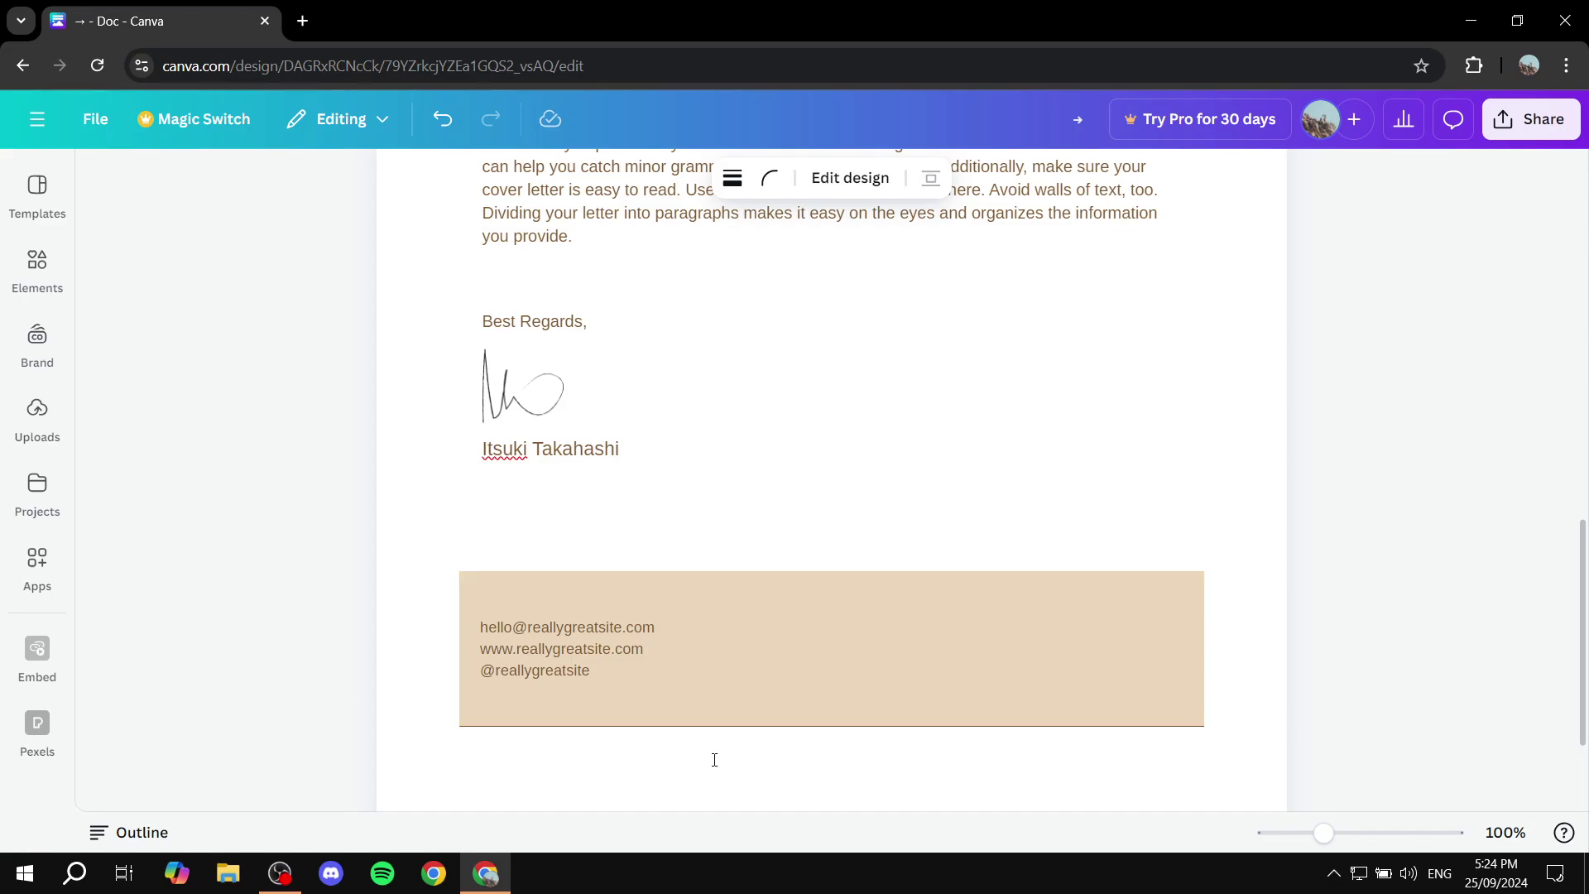
pyautogui.scroll(10, 759, 550)
pyautogui.scroll(4, 892, 528)
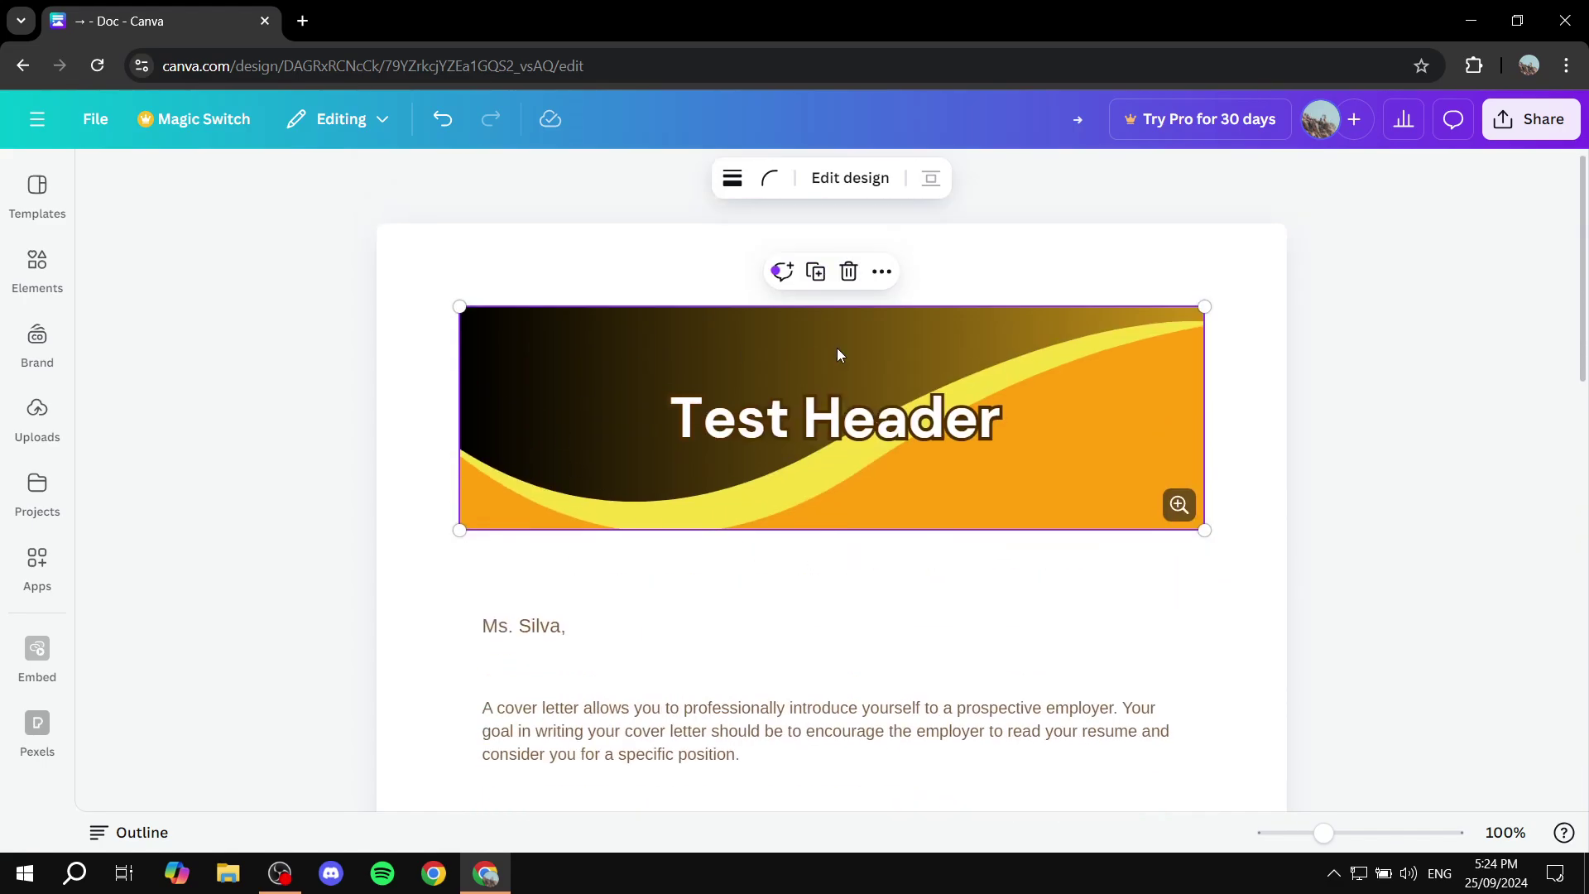